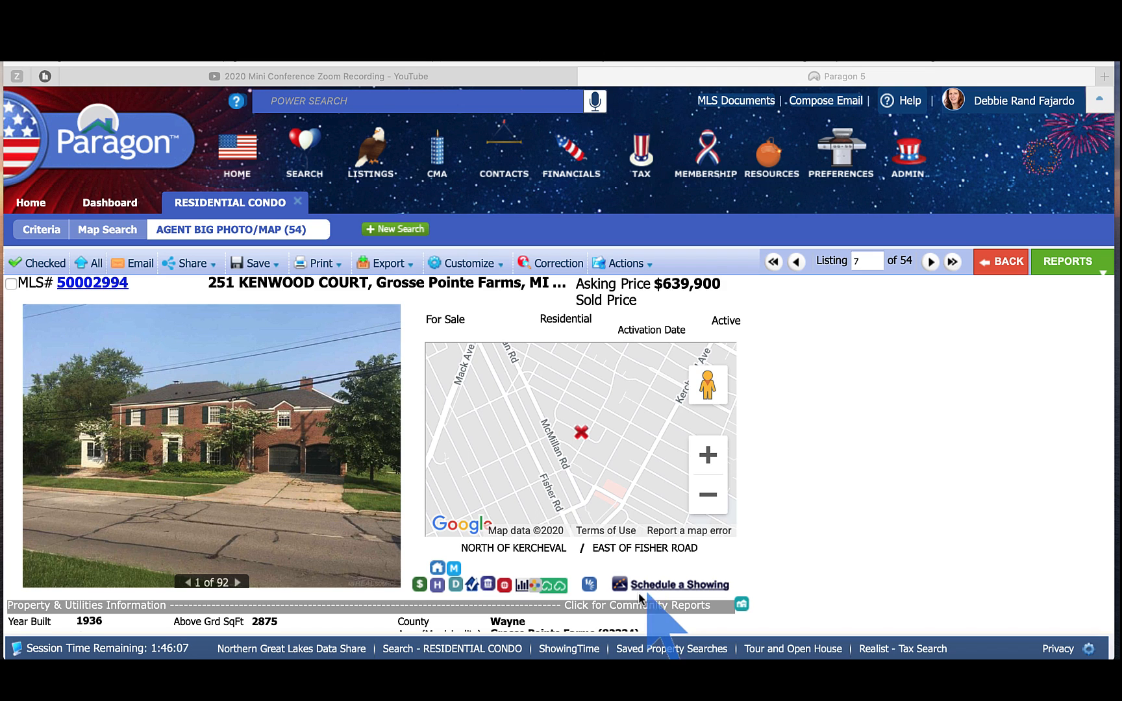
# Step: Open the listing's mortgage calculator and change the loan length from 30 to 20 years
pyautogui.click(420, 585)
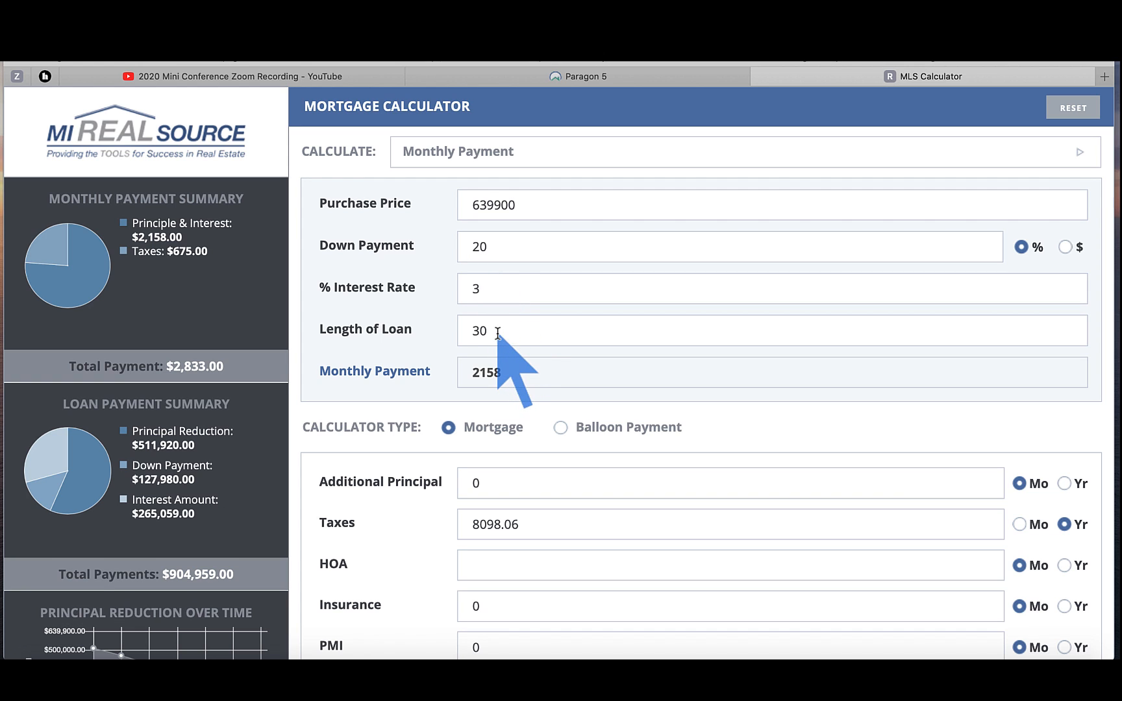
pyautogui.moveTo(496, 328); pyautogui.dragTo(467, 329)
pyautogui.write('20')
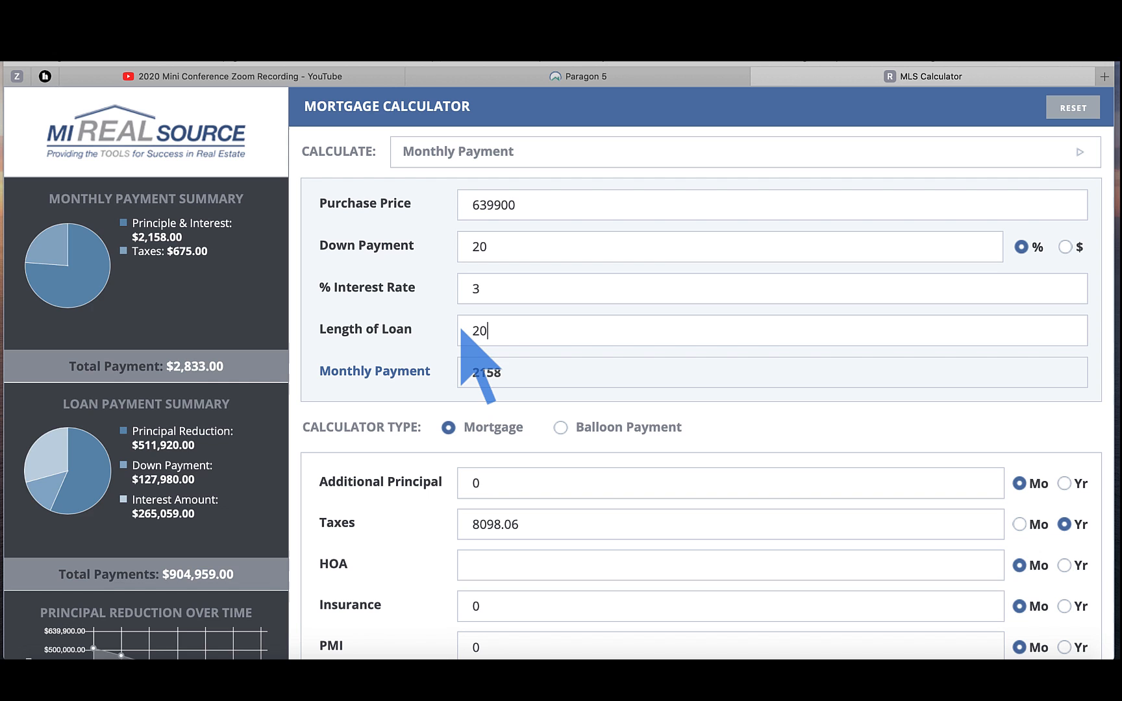
pyautogui.press('Tab')
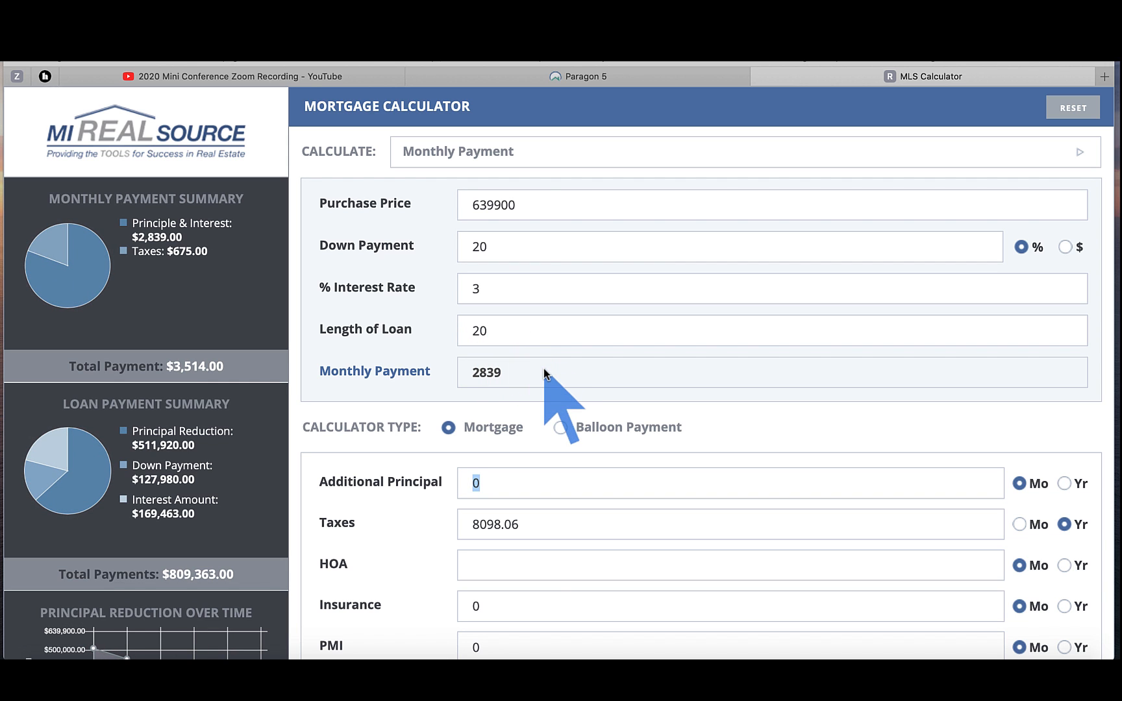
# Step: Add a $150 monthly HOA fee, bringing the total to $3,664, then go back to Paragon
pyautogui.scroll(-1, 529, 515)
pyautogui.scroll(-5, 529, 515)
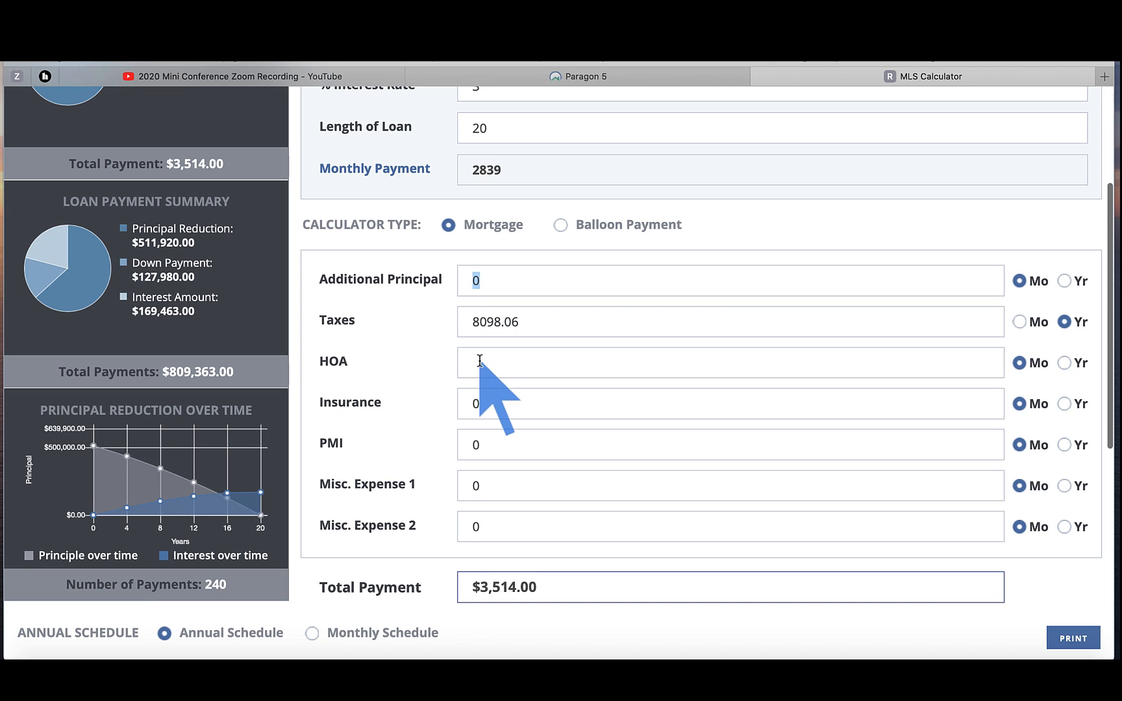
pyautogui.click(480, 361)
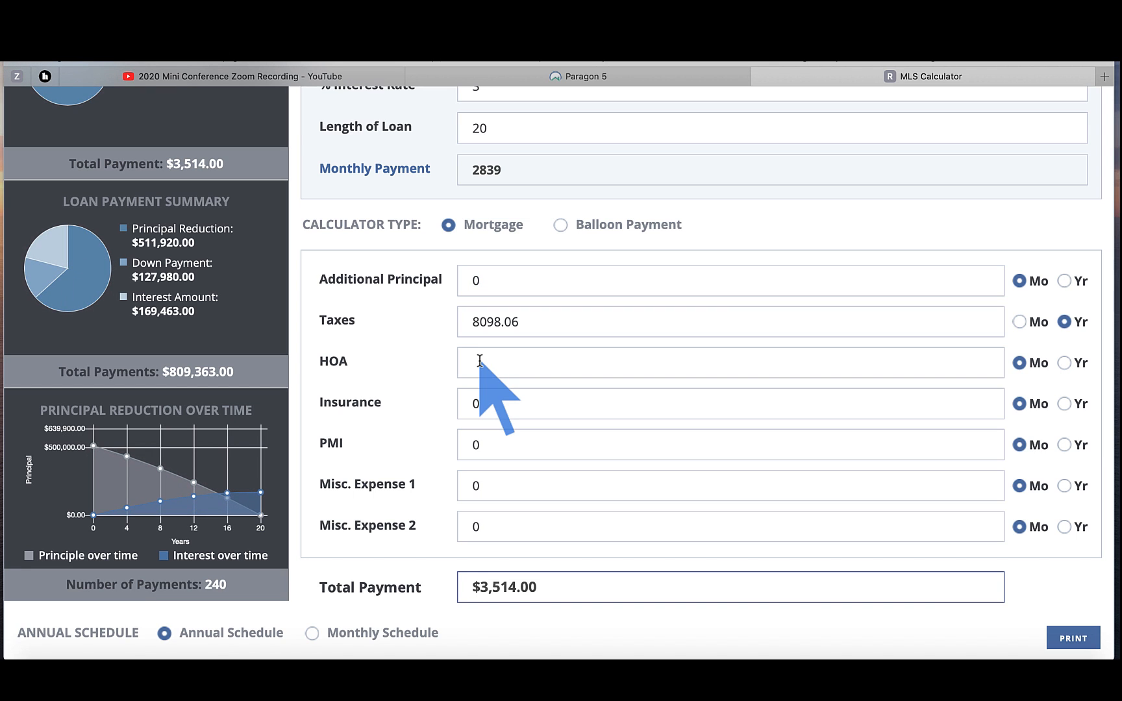
pyautogui.write('150')
pyautogui.press('Tab')
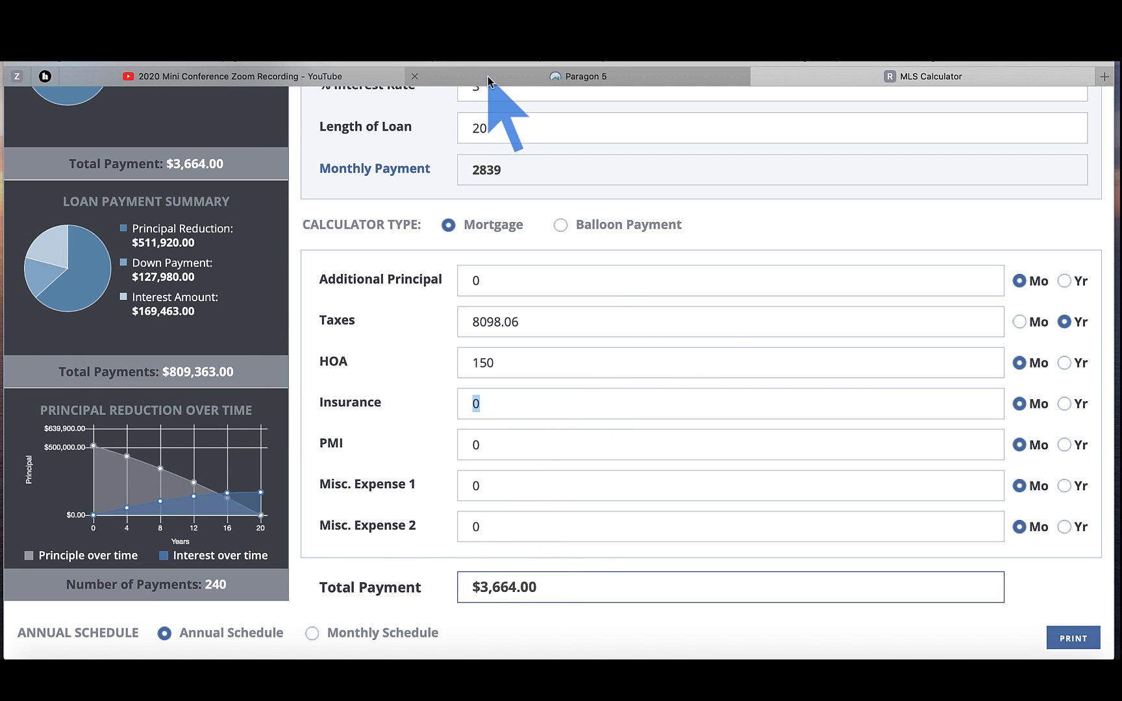
pyautogui.click(488, 76)
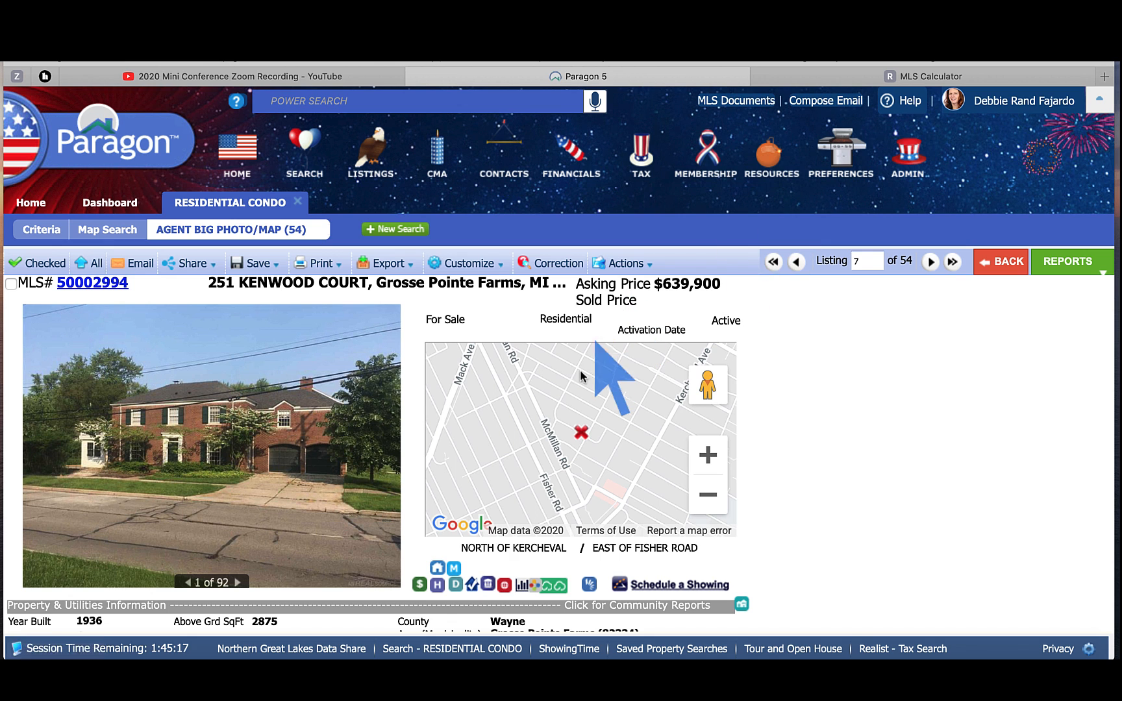
pyautogui.click(438, 575)
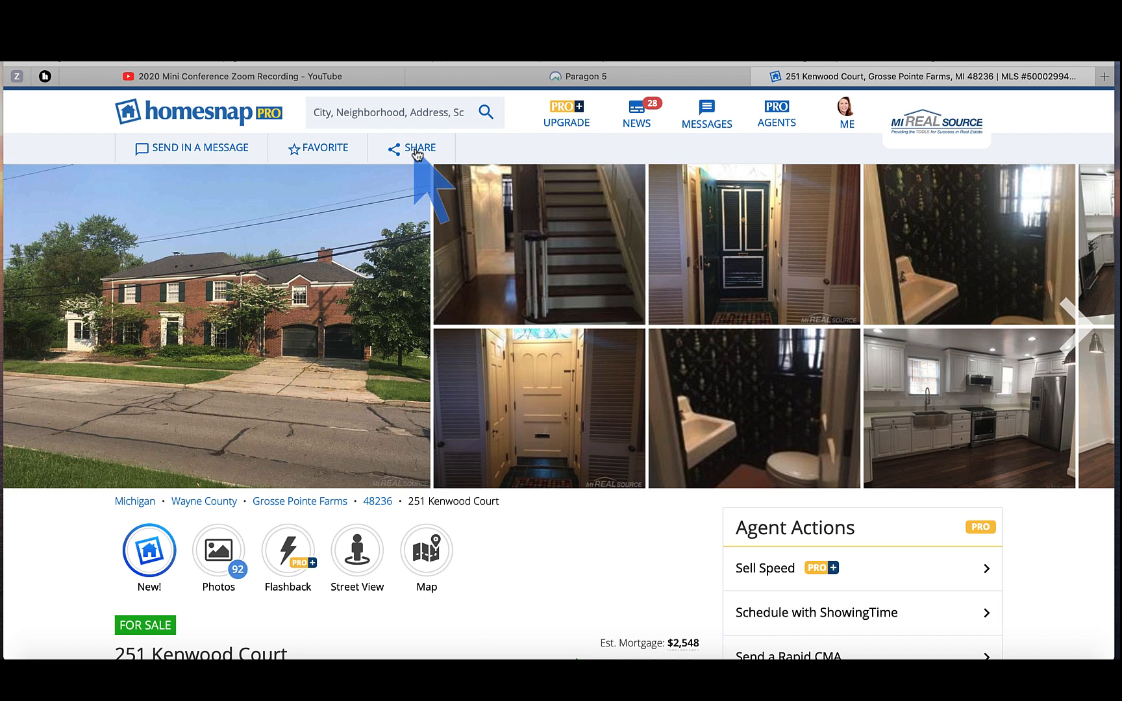
pyautogui.scroll(-3, 493, 552)
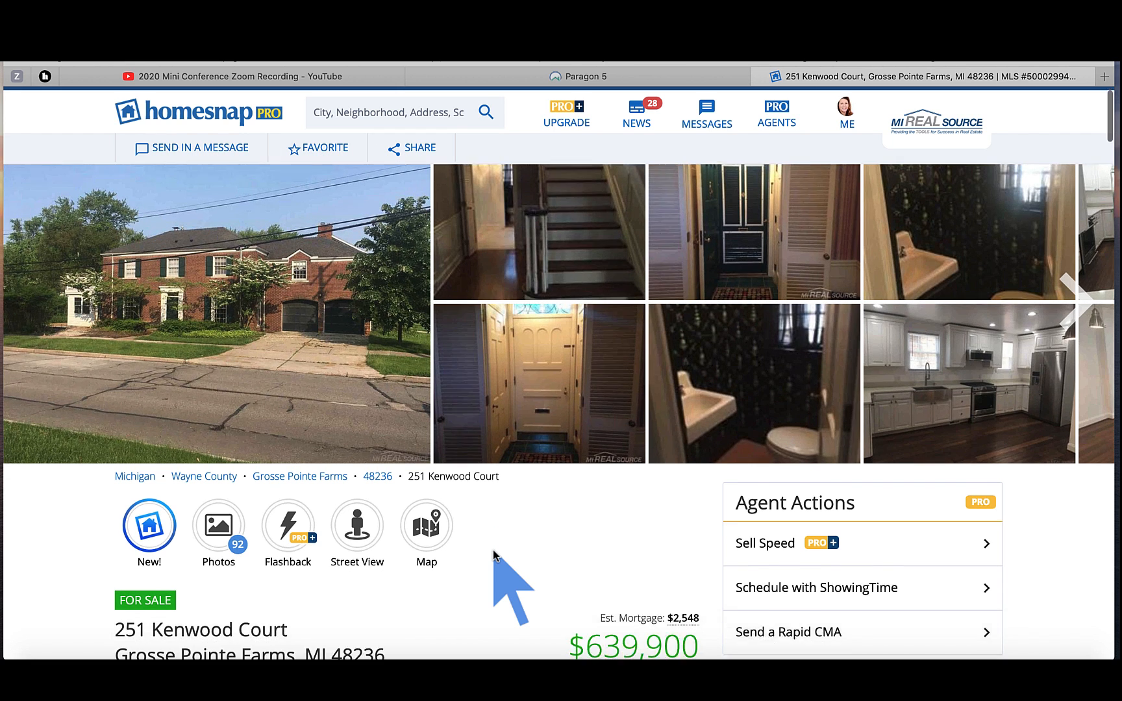
pyautogui.scroll(-5, 493, 550)
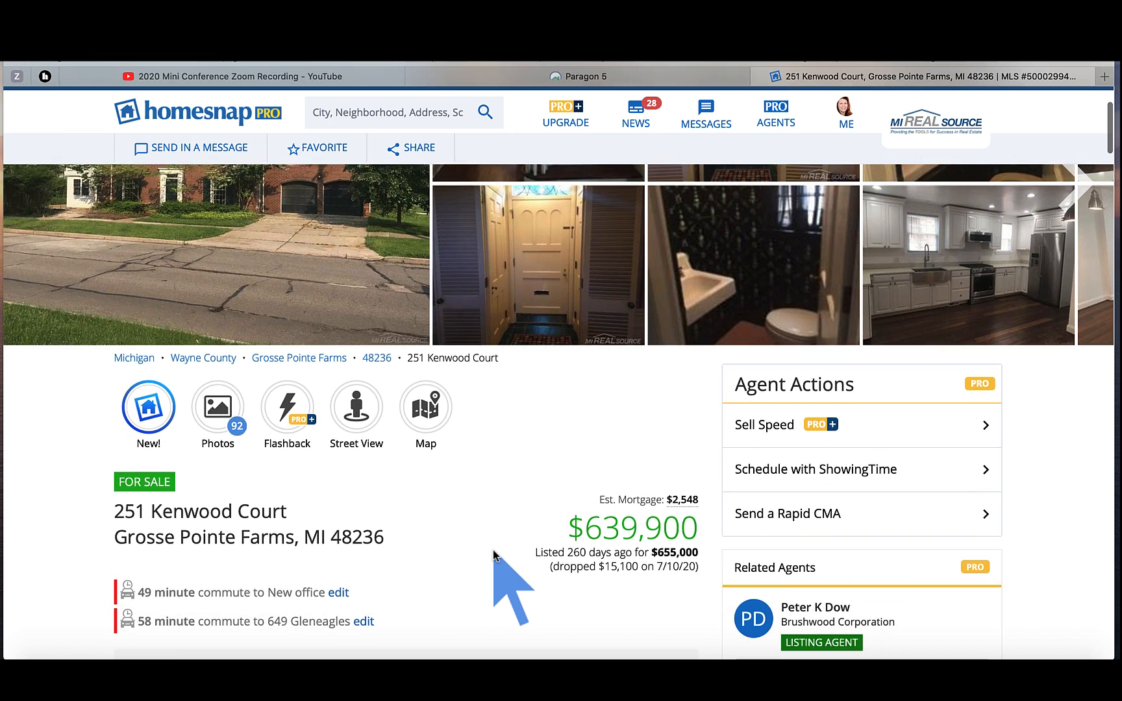
pyautogui.scroll(-1, 493, 549)
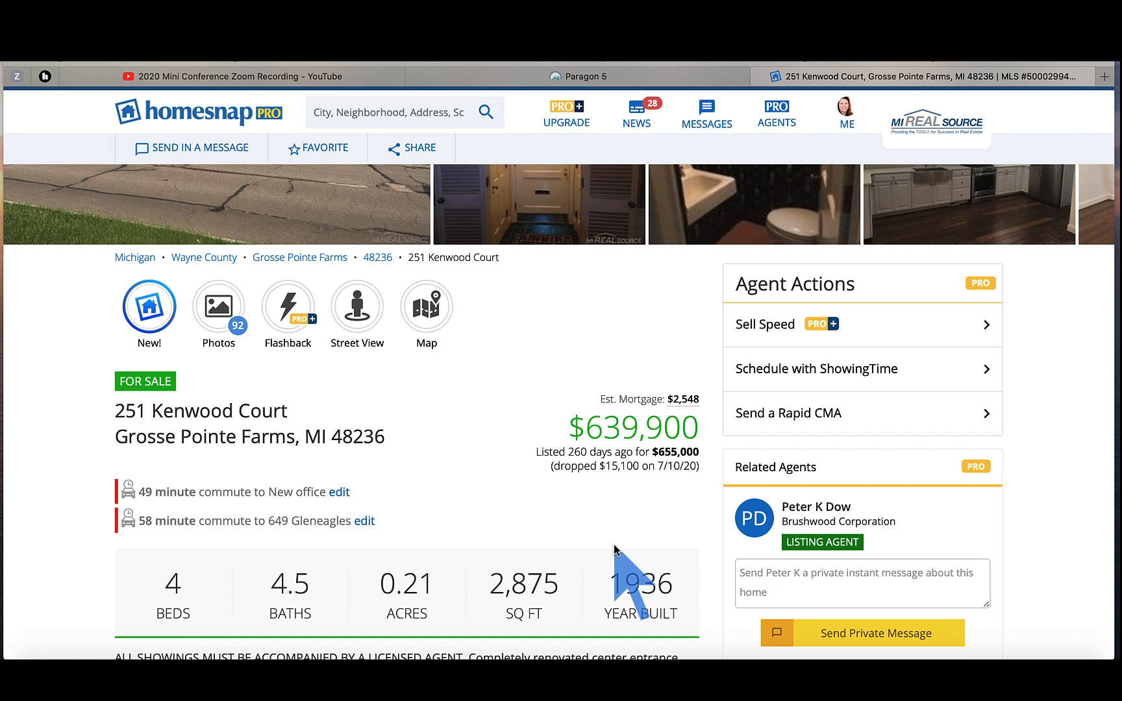
pyautogui.scroll(-5, 615, 549)
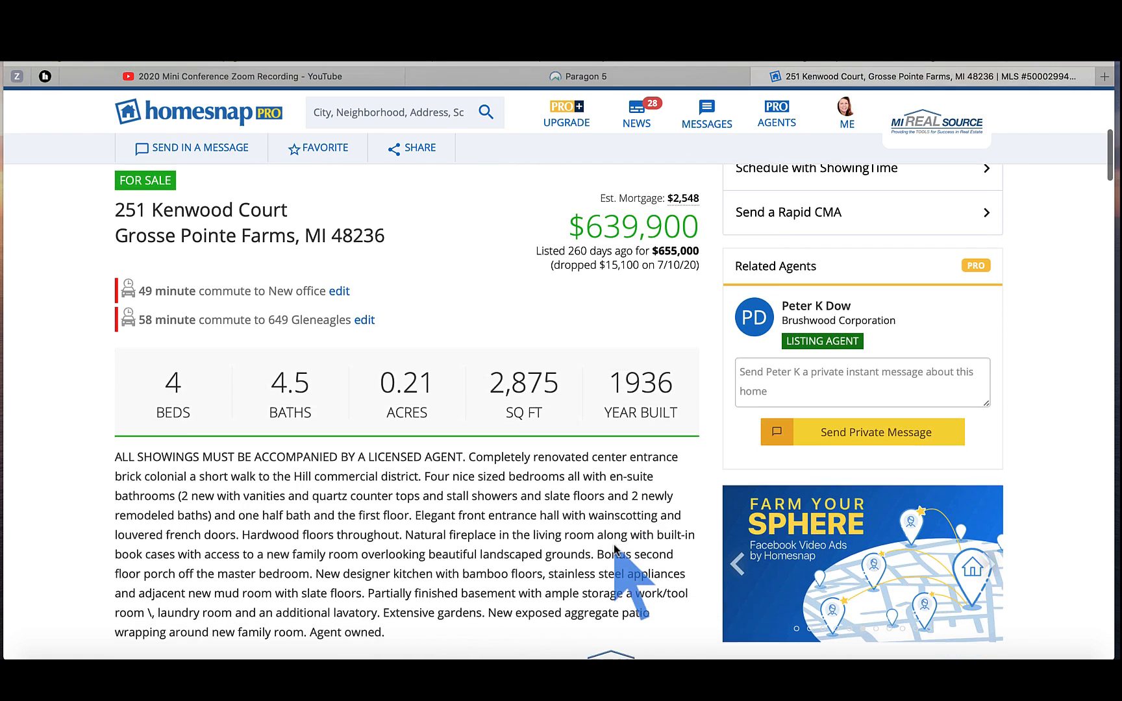
pyautogui.scroll(-5, 615, 549)
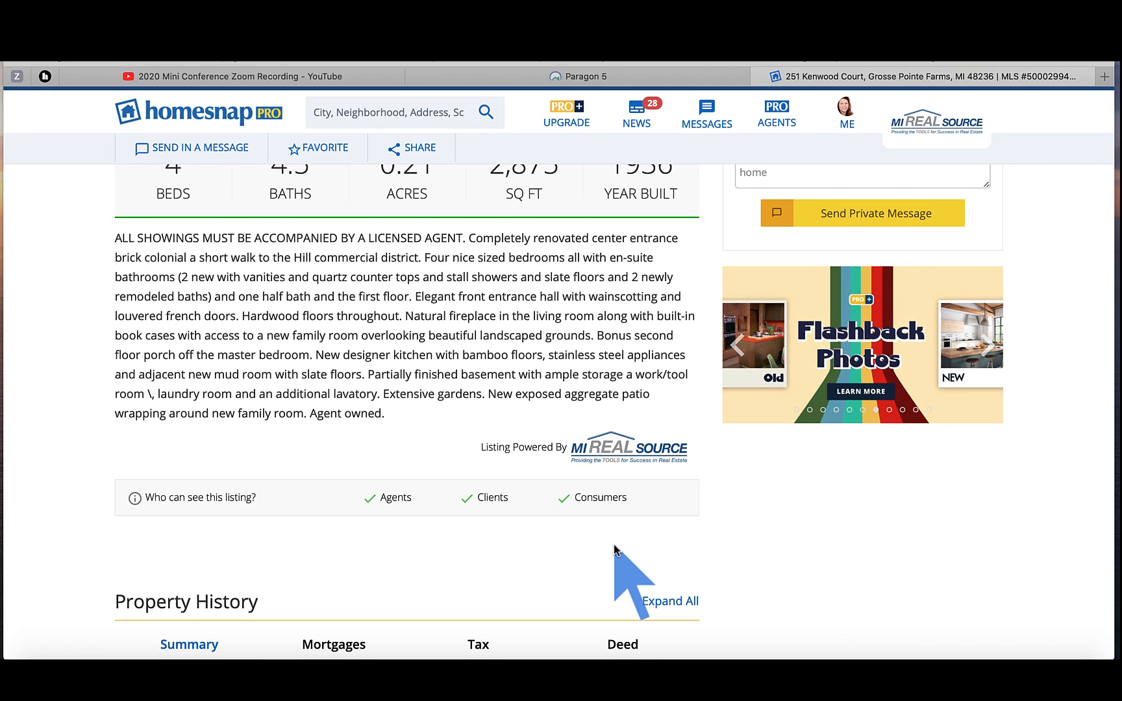
pyautogui.scroll(1, 615, 549)
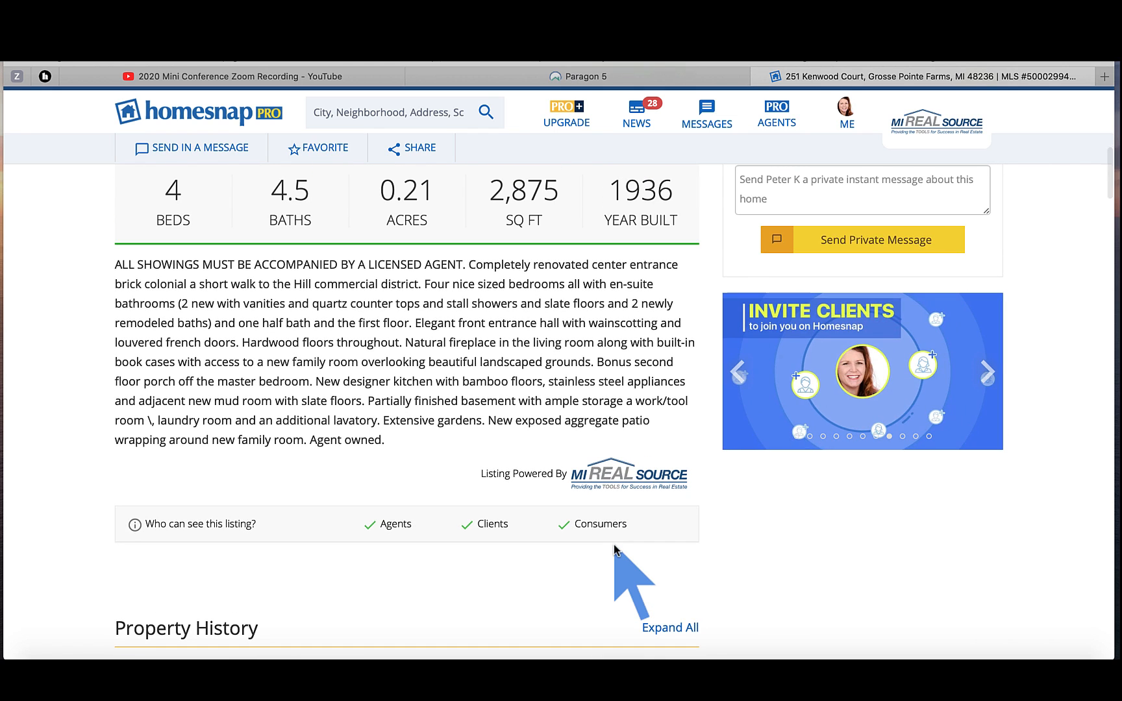
pyautogui.click(755, 76)
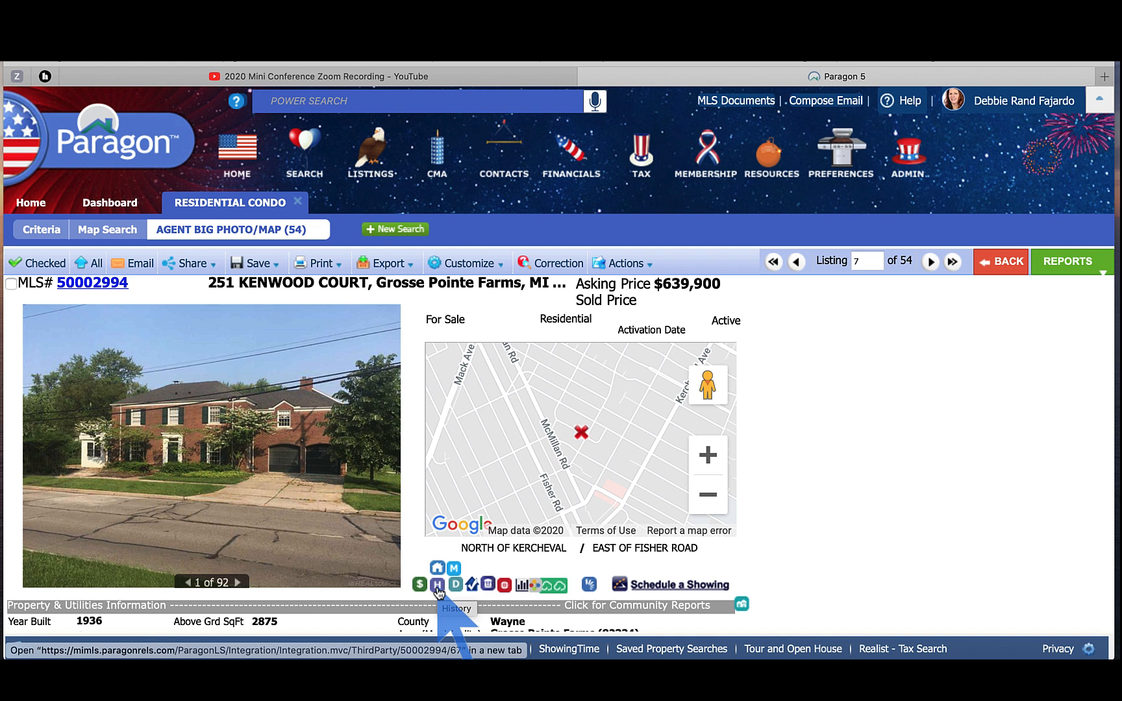
pyautogui.click(437, 585)
pyautogui.scroll(-3, 511, 441)
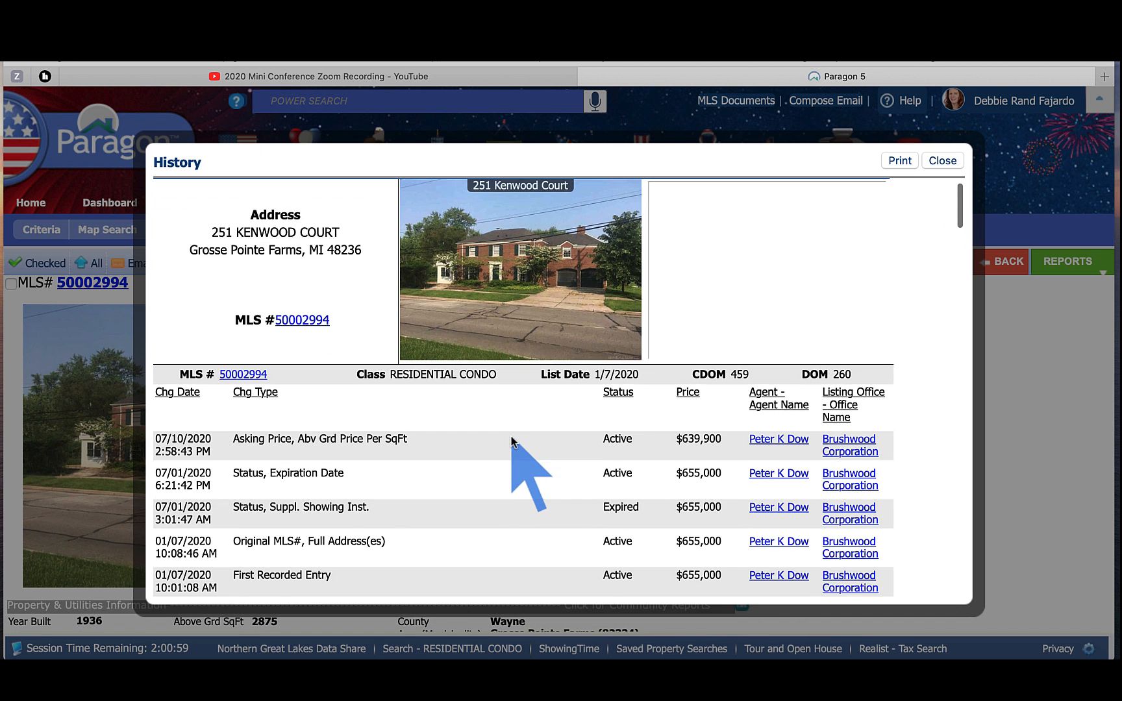
pyautogui.scroll(-5, 511, 441)
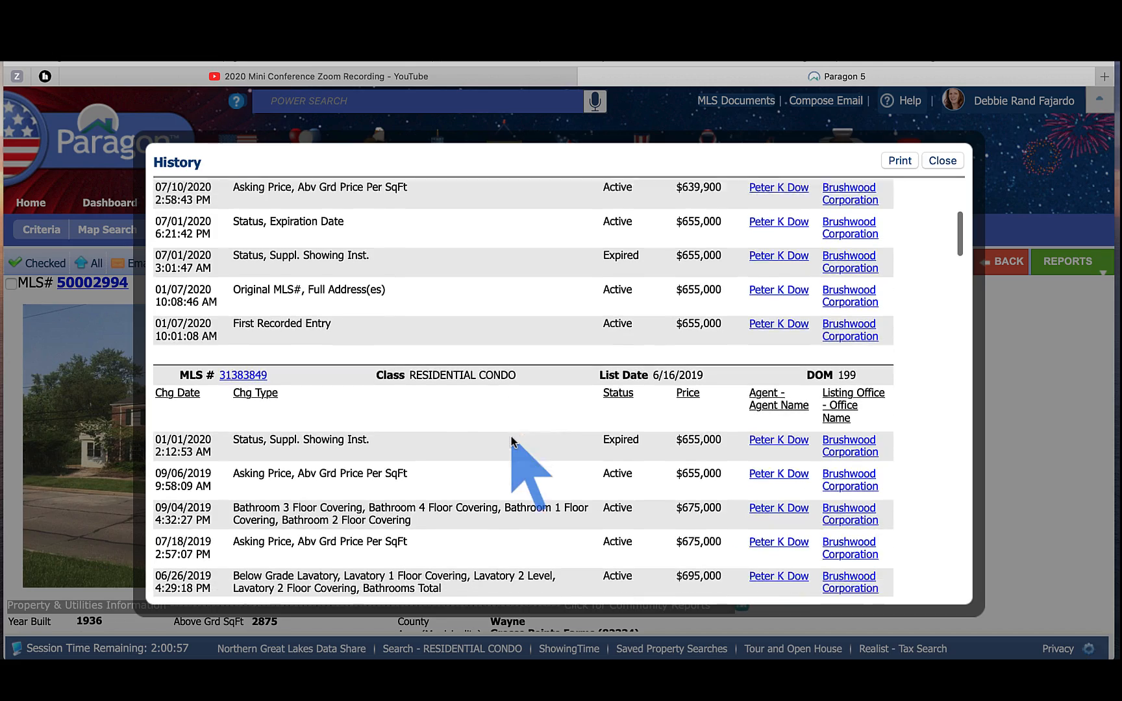
pyautogui.scroll(-5, 511, 440)
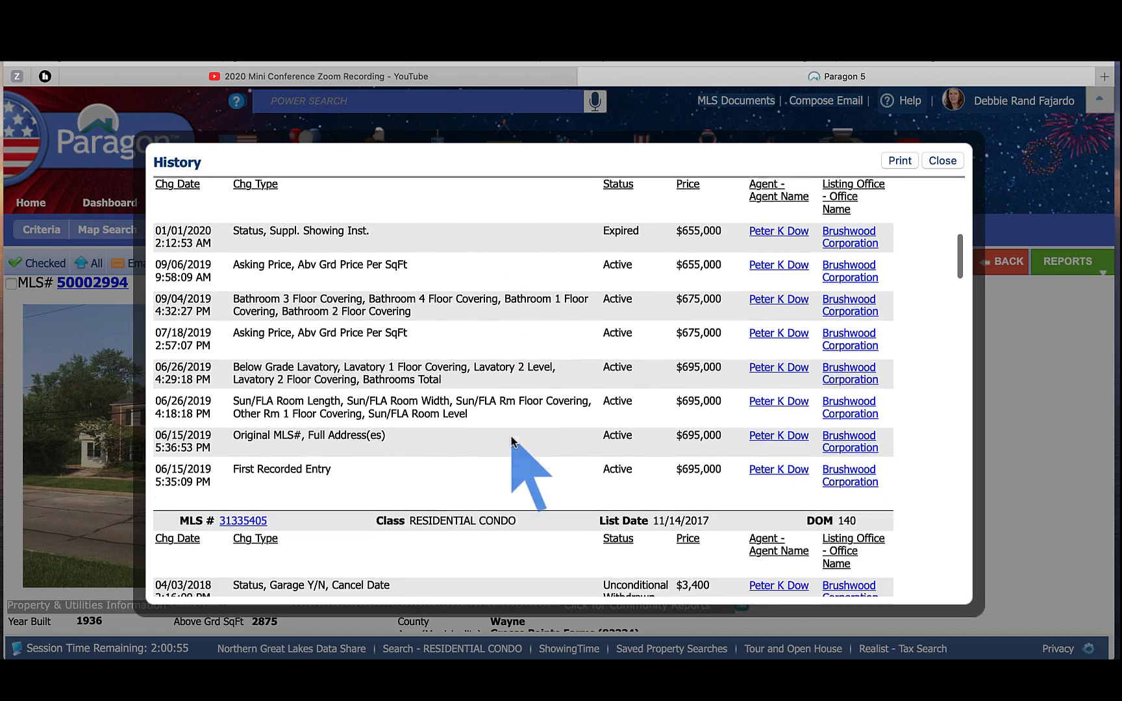
pyautogui.scroll(-5, 511, 441)
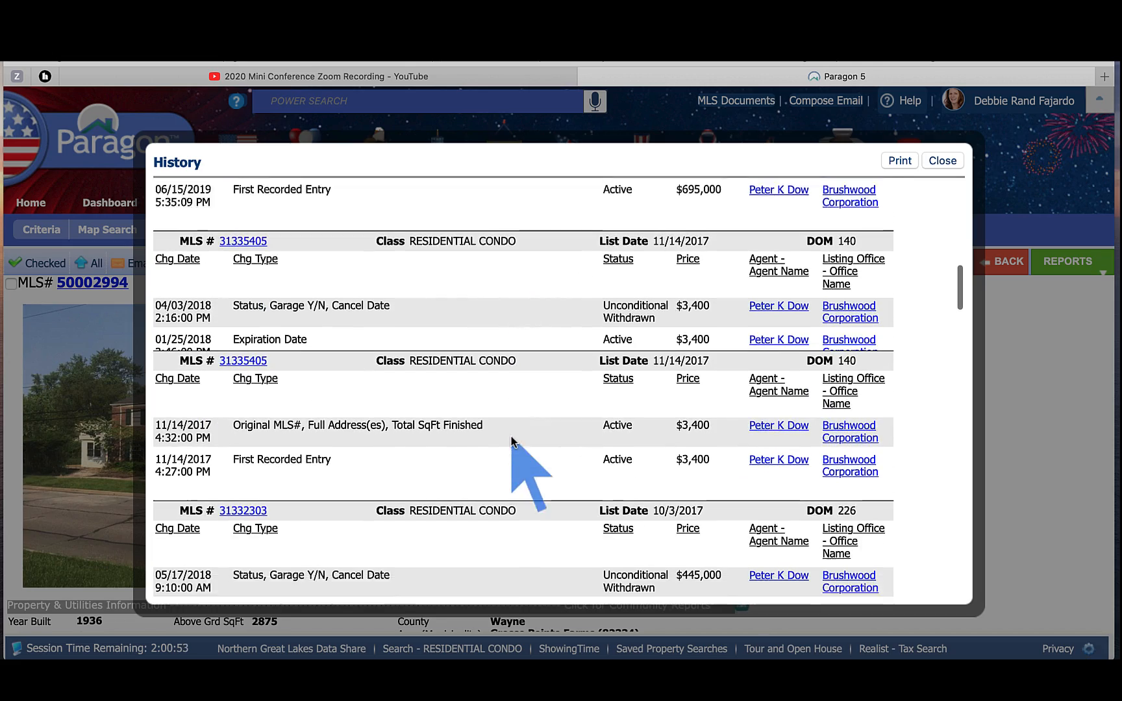
pyautogui.scroll(-8, 511, 441)
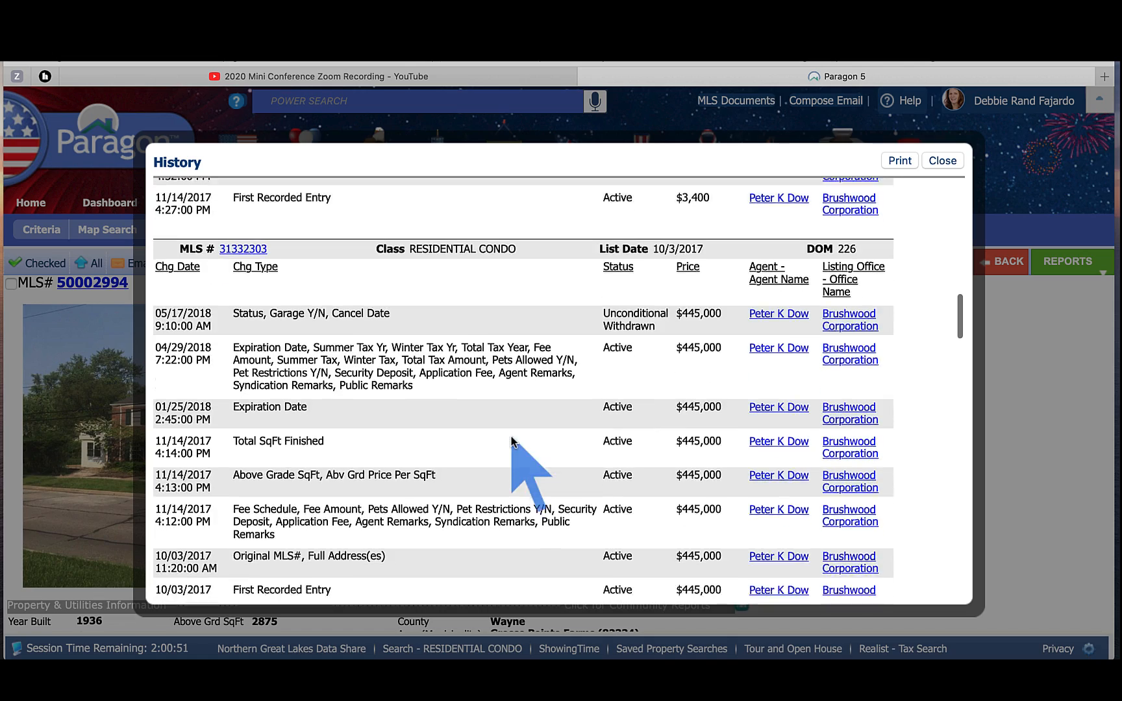
pyautogui.scroll(-10, 511, 441)
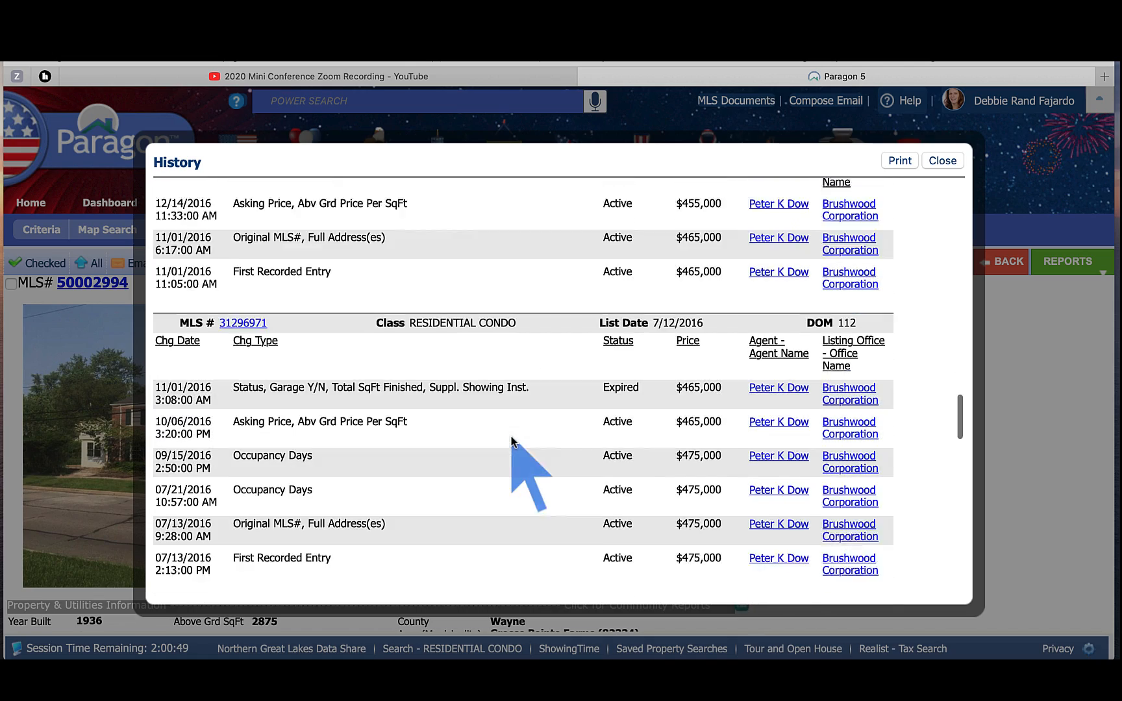
pyautogui.scroll(-15, 511, 440)
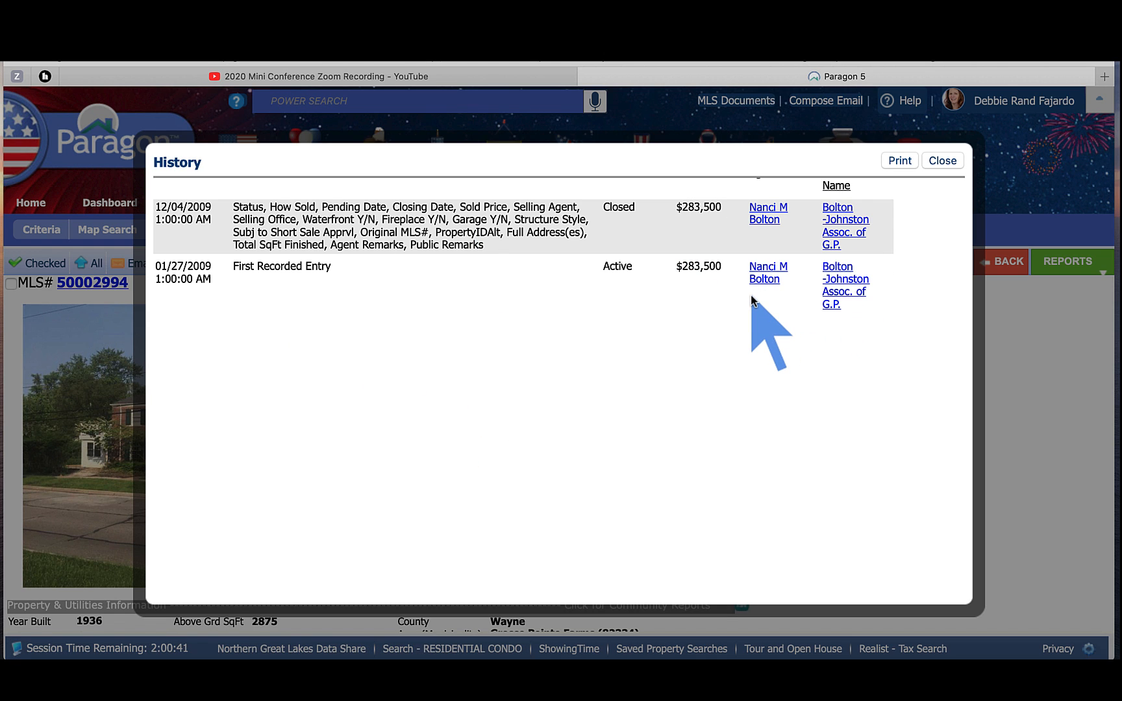
pyautogui.click(943, 159)
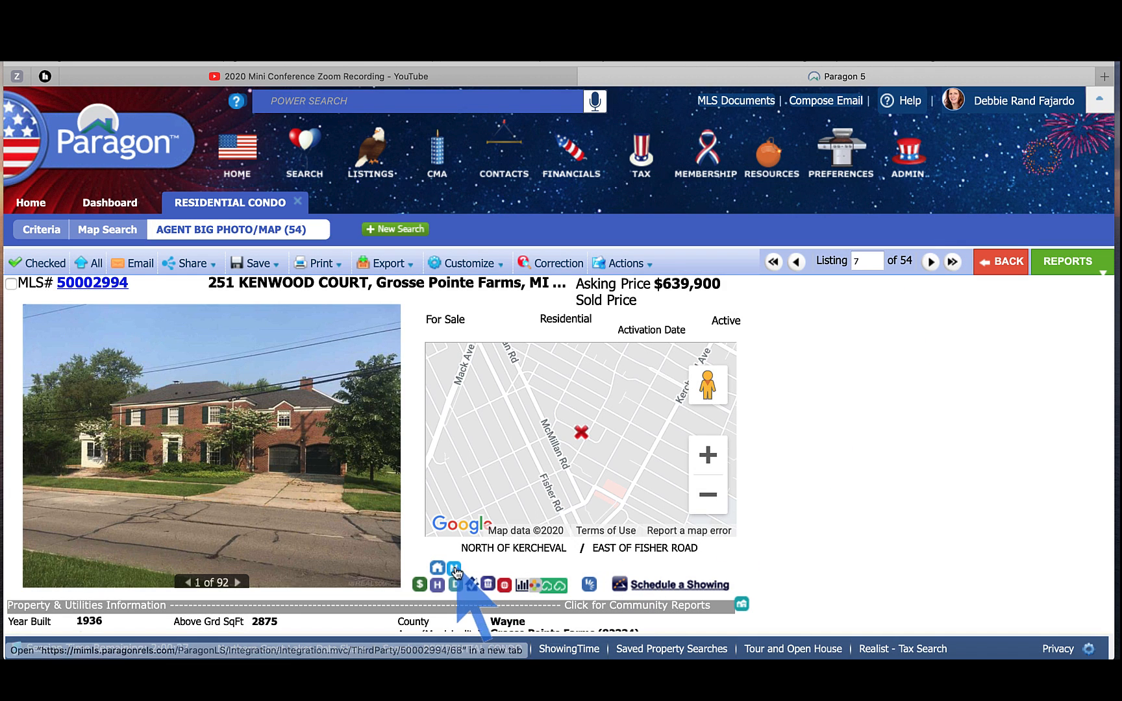
# Step: Open the larger property map and check the map types, keeping hybrid view
pyautogui.click(455, 572)
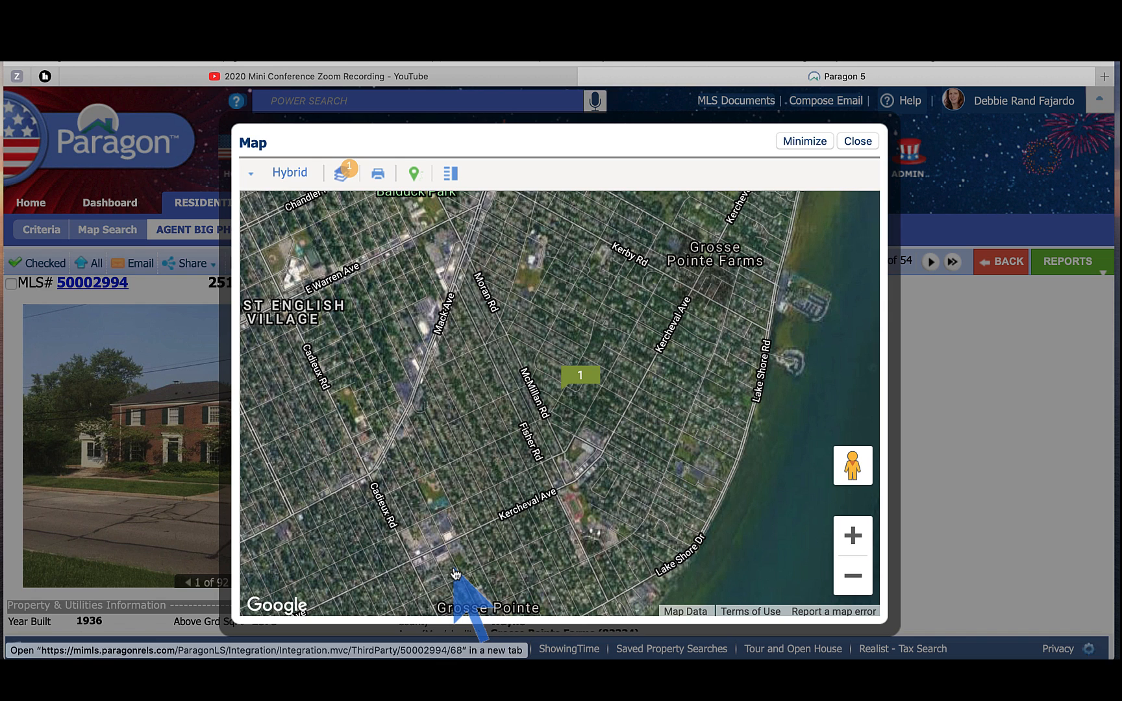
pyautogui.click(297, 175)
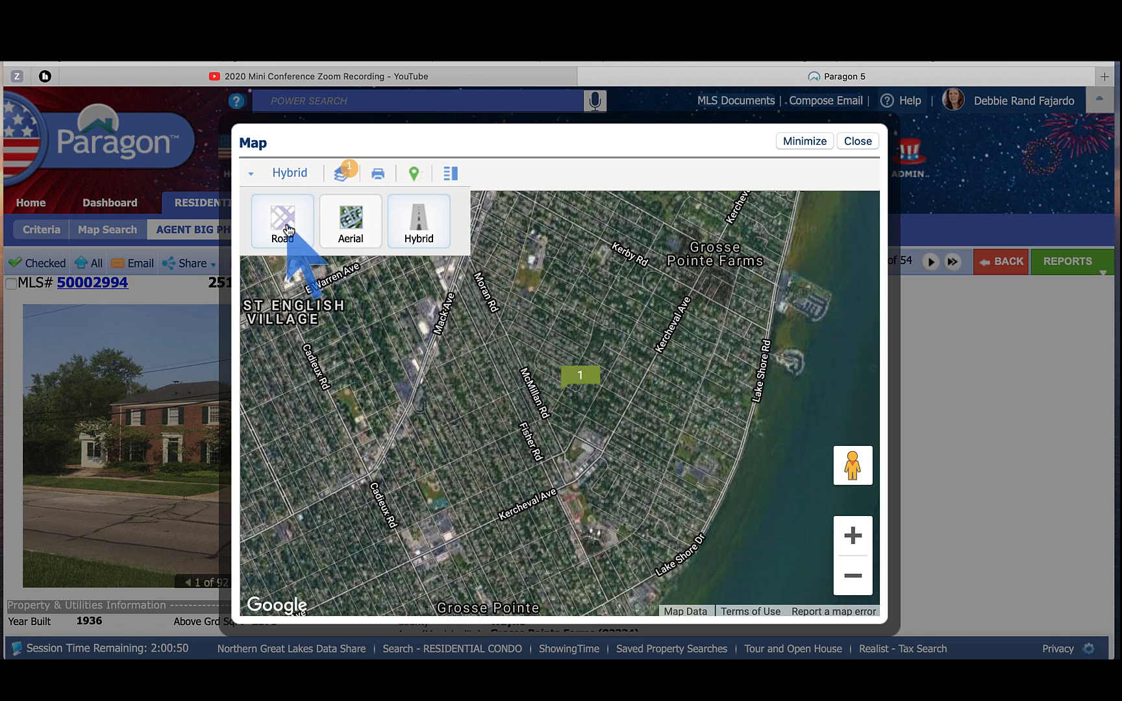
pyautogui.click(286, 173)
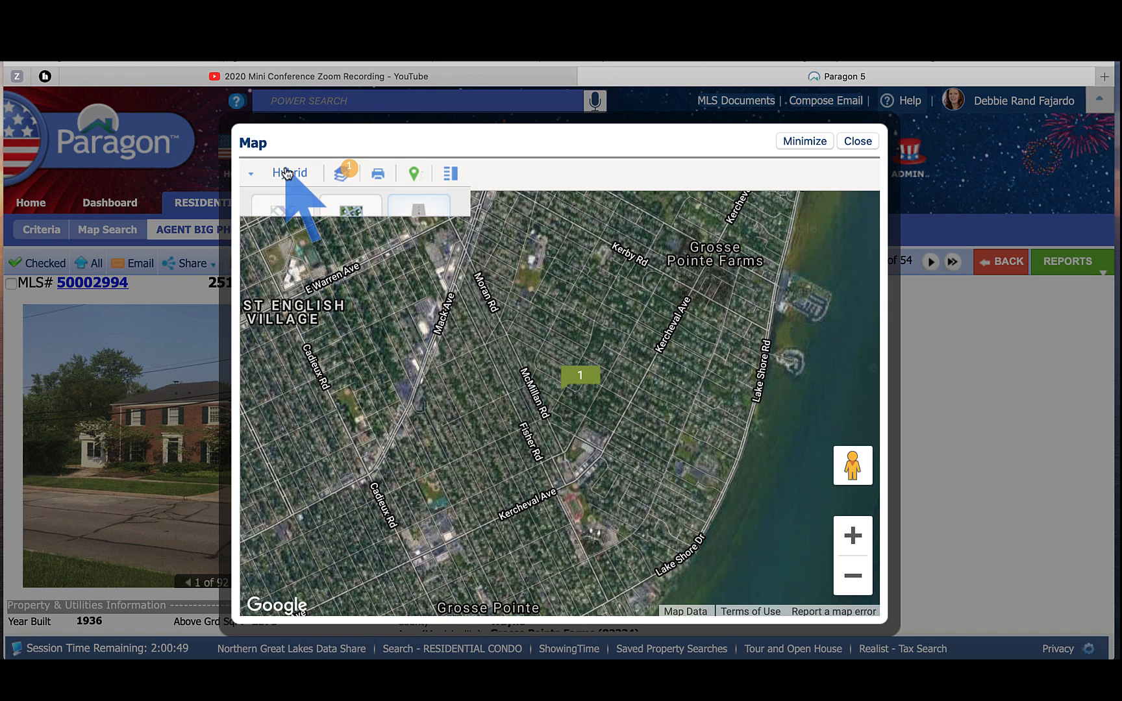
# Step: Overlay the municipality layer with labels turned on, then close the map
pyautogui.click(345, 180)
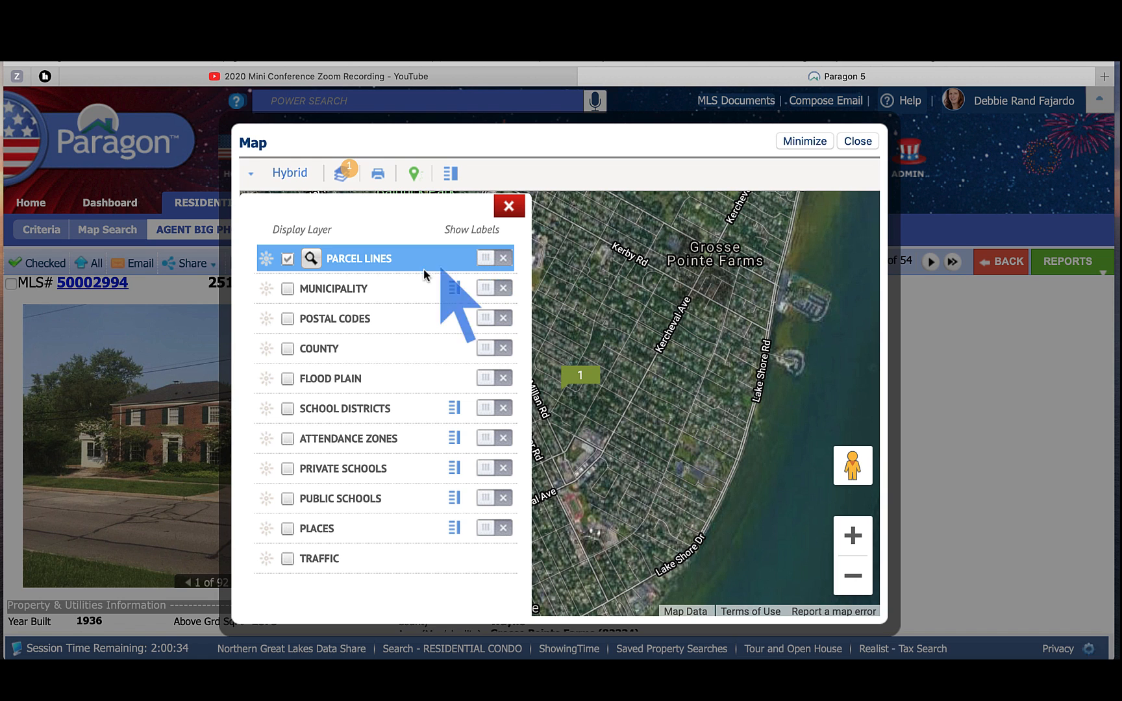
pyautogui.click(288, 289)
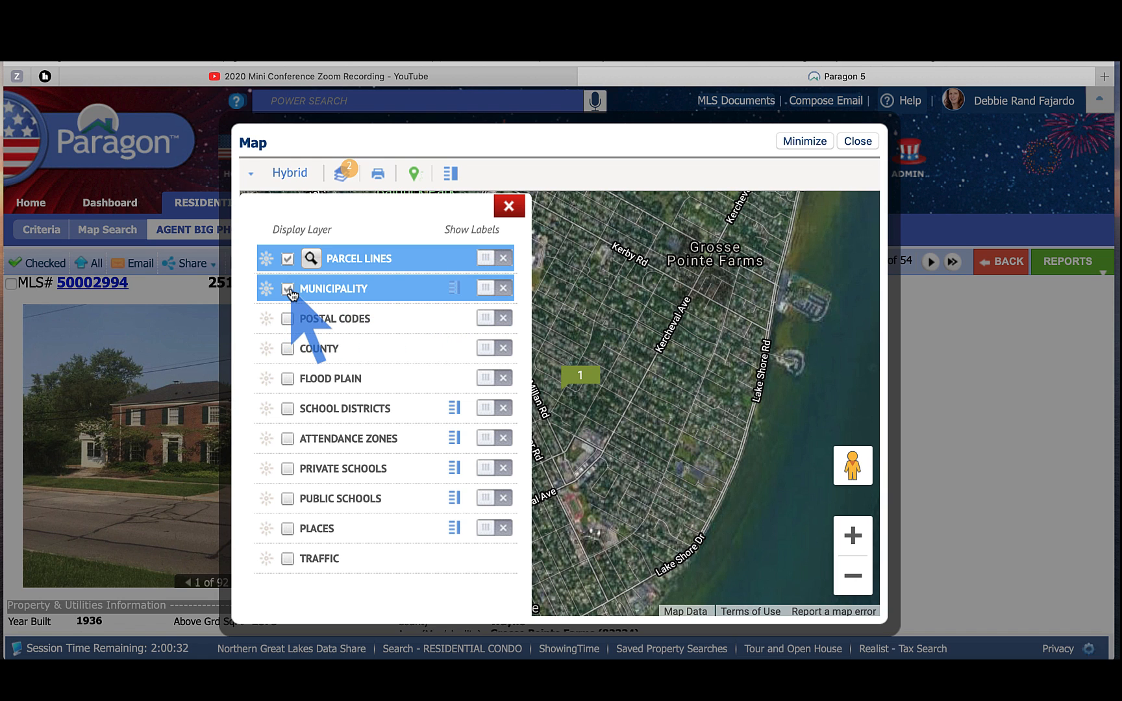
pyautogui.click(488, 288)
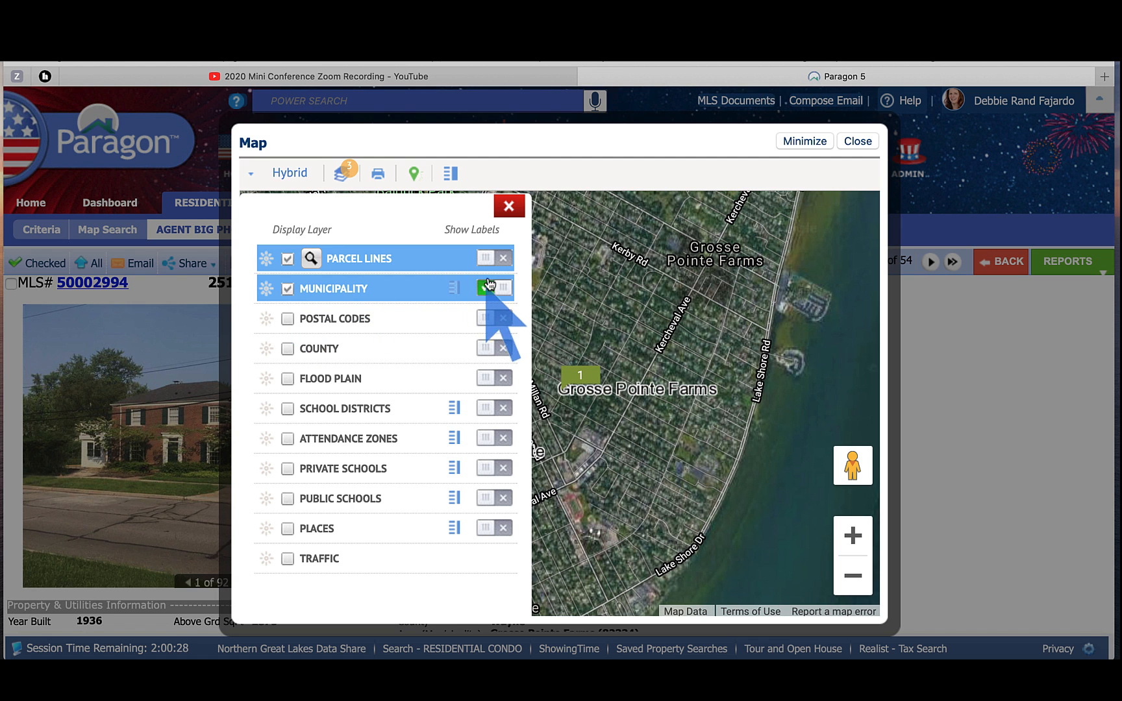
pyautogui.click(510, 204)
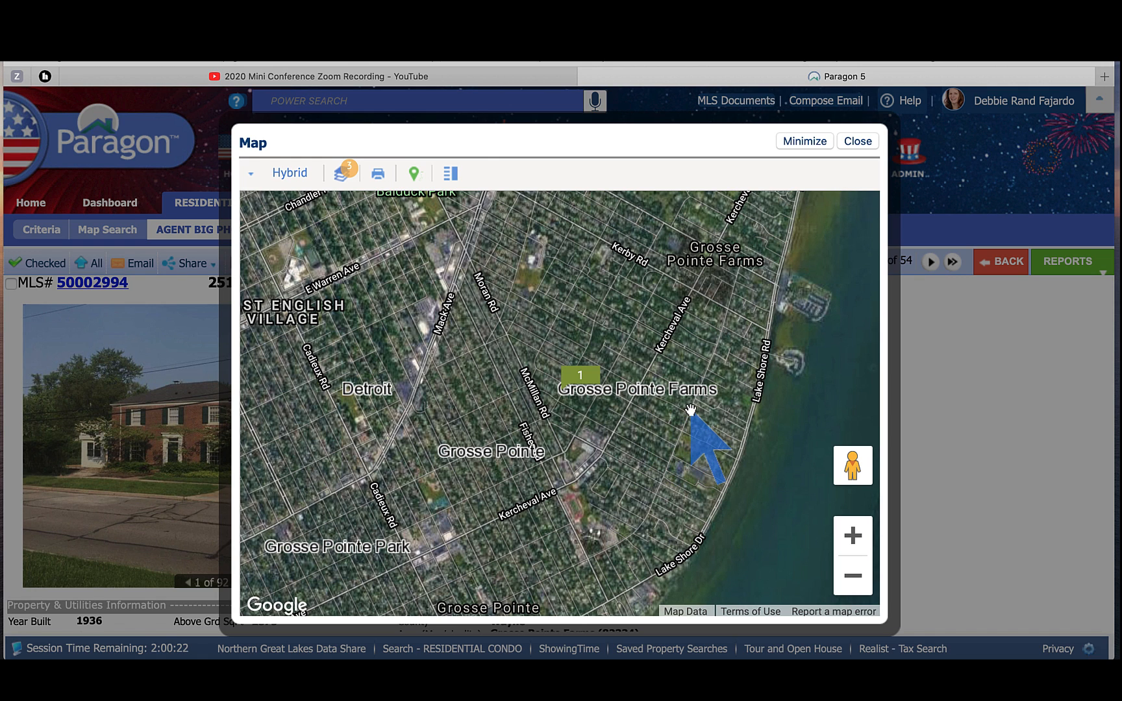
pyautogui.click(353, 183)
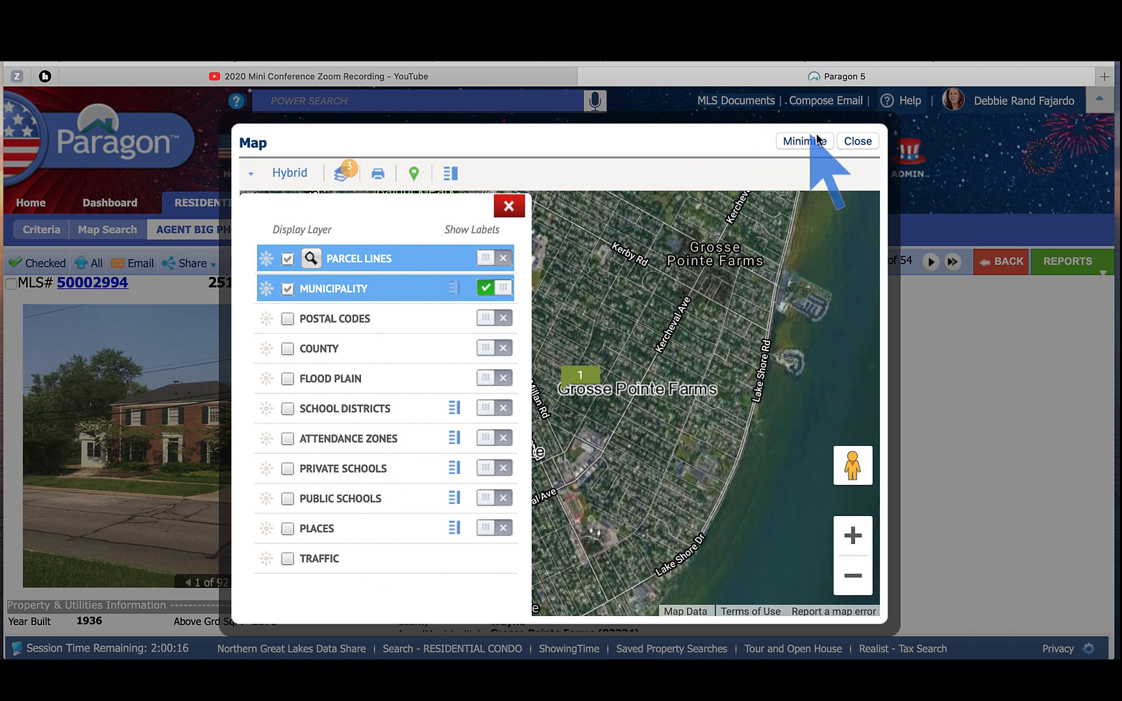
pyautogui.click(861, 142)
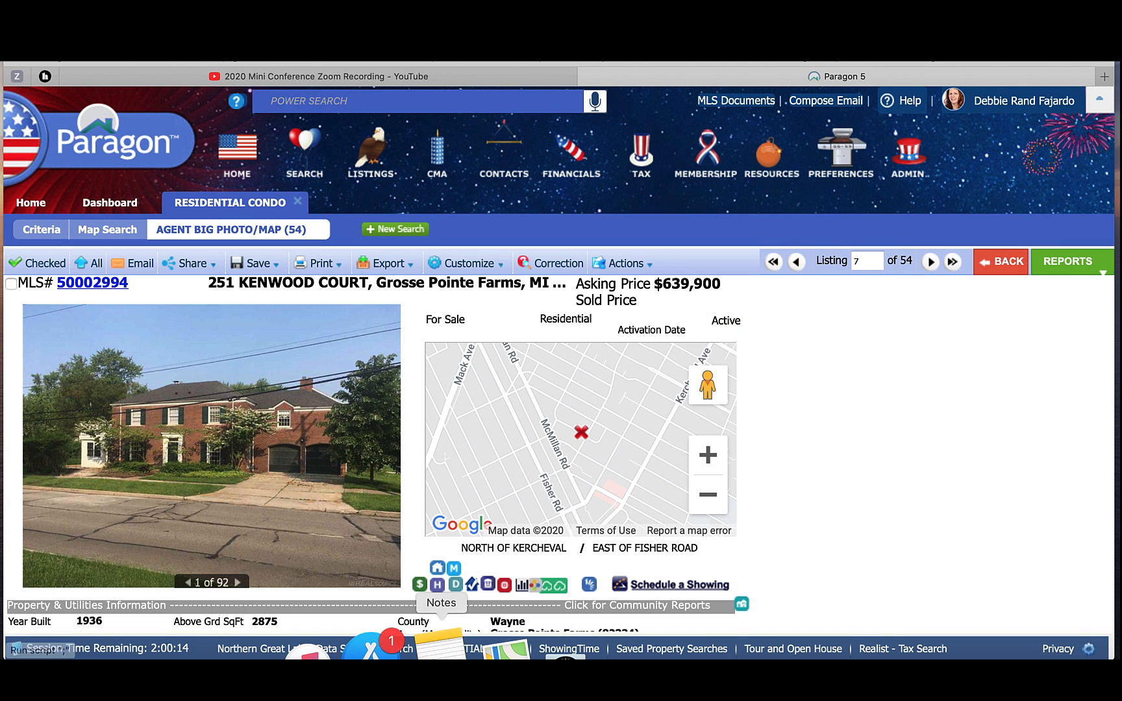
pyautogui.click(456, 587)
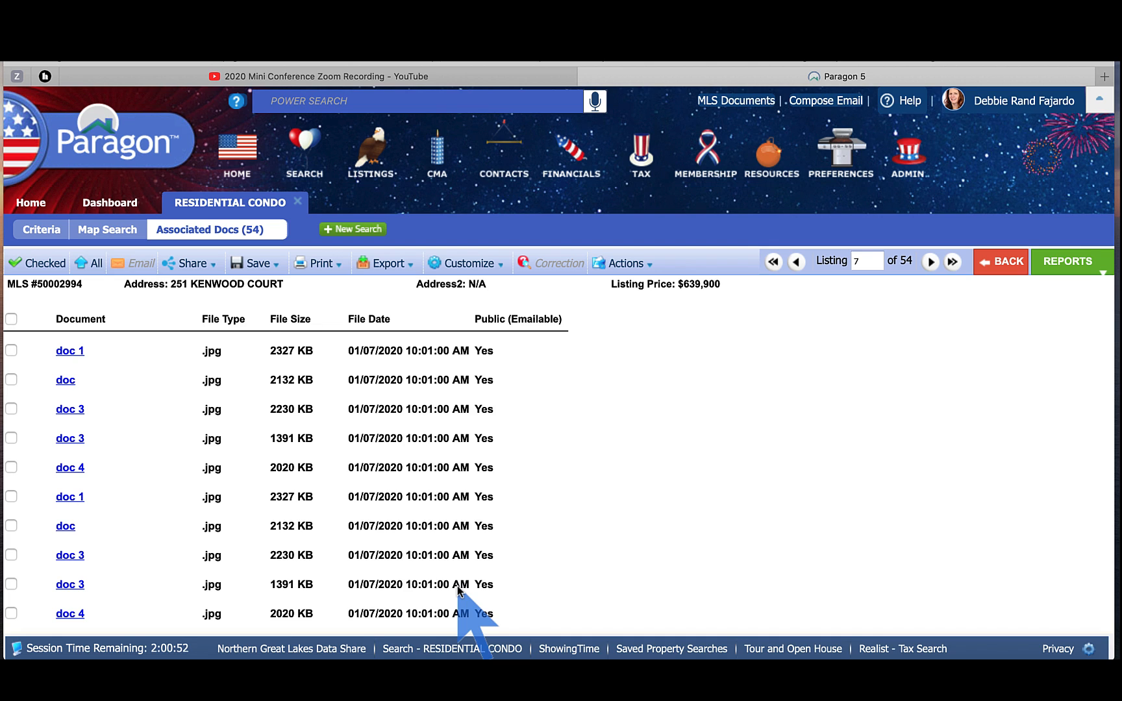
pyautogui.click(1004, 269)
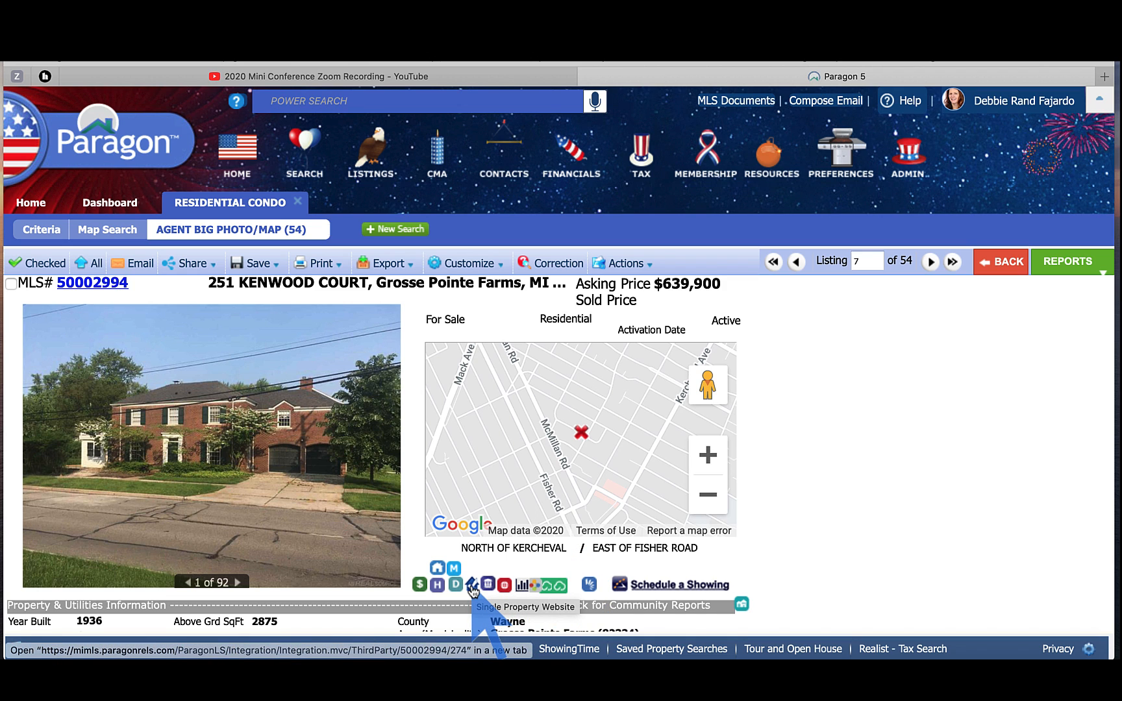
pyautogui.click(472, 589)
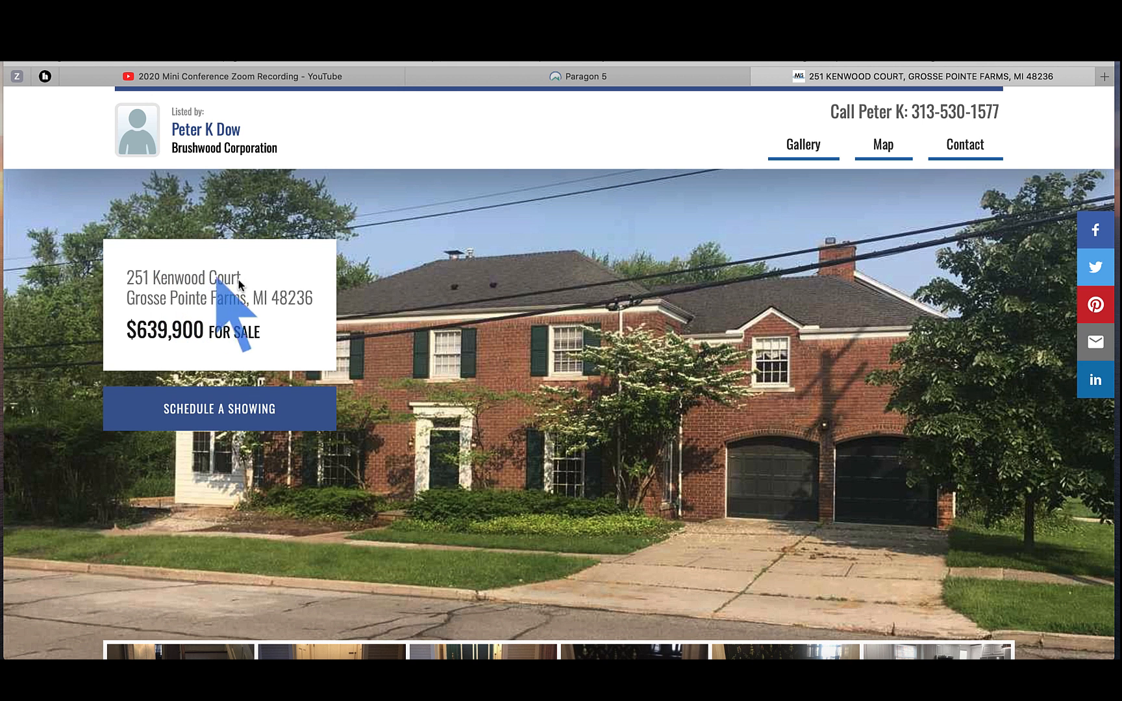
pyautogui.scroll(-3, 265, 286)
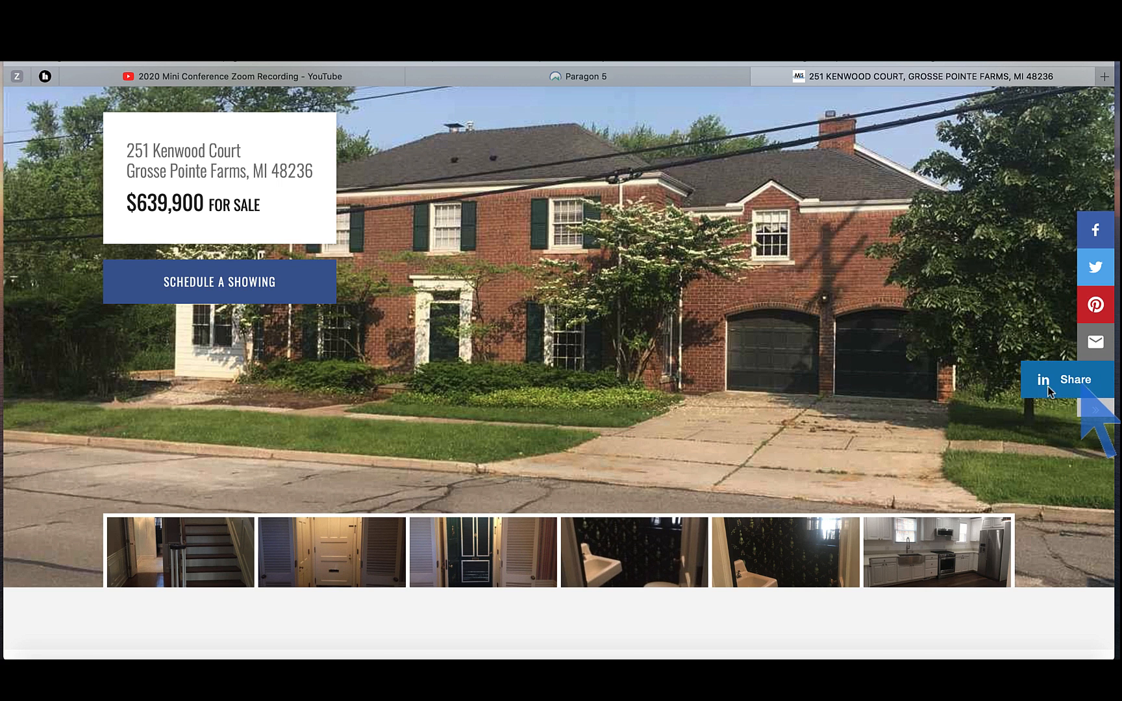
pyautogui.scroll(-3, 871, 404)
pyautogui.scroll(-5, 870, 406)
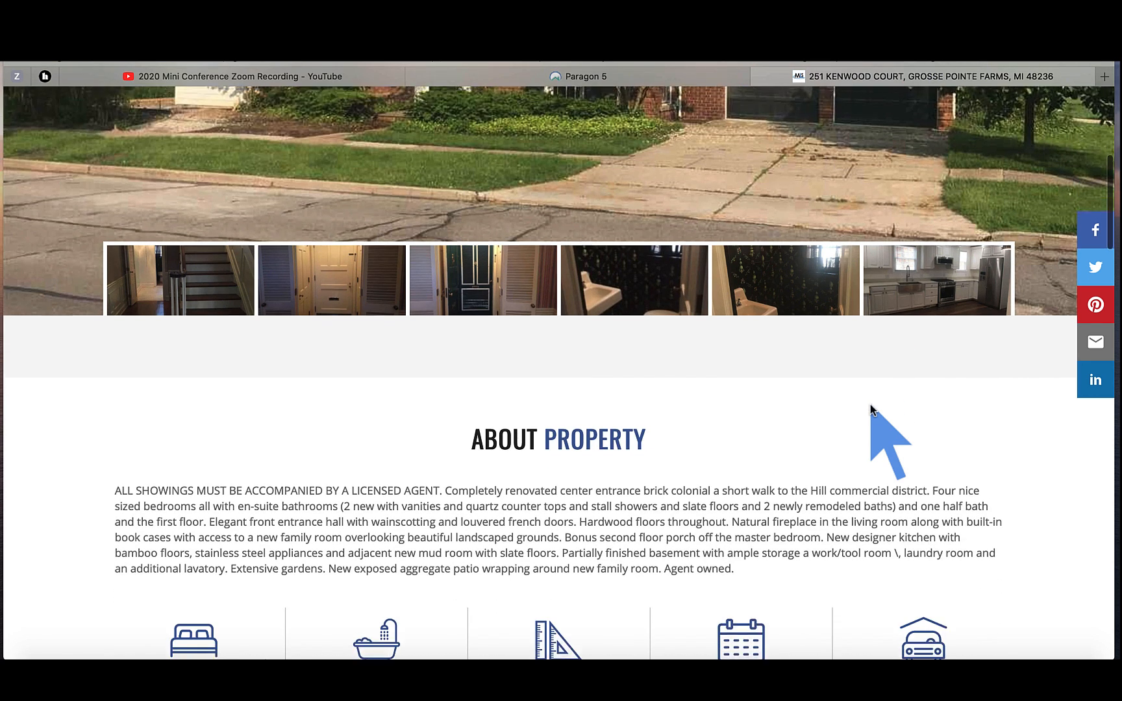
pyautogui.scroll(-2, 871, 405)
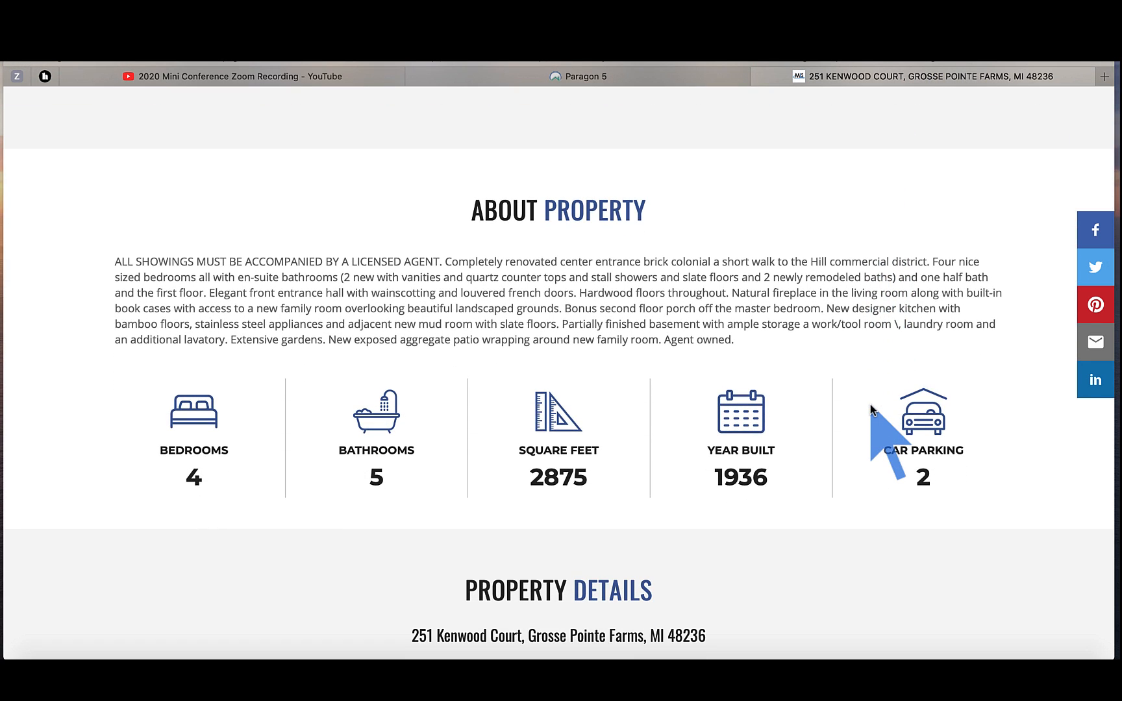
pyautogui.scroll(-4, 871, 404)
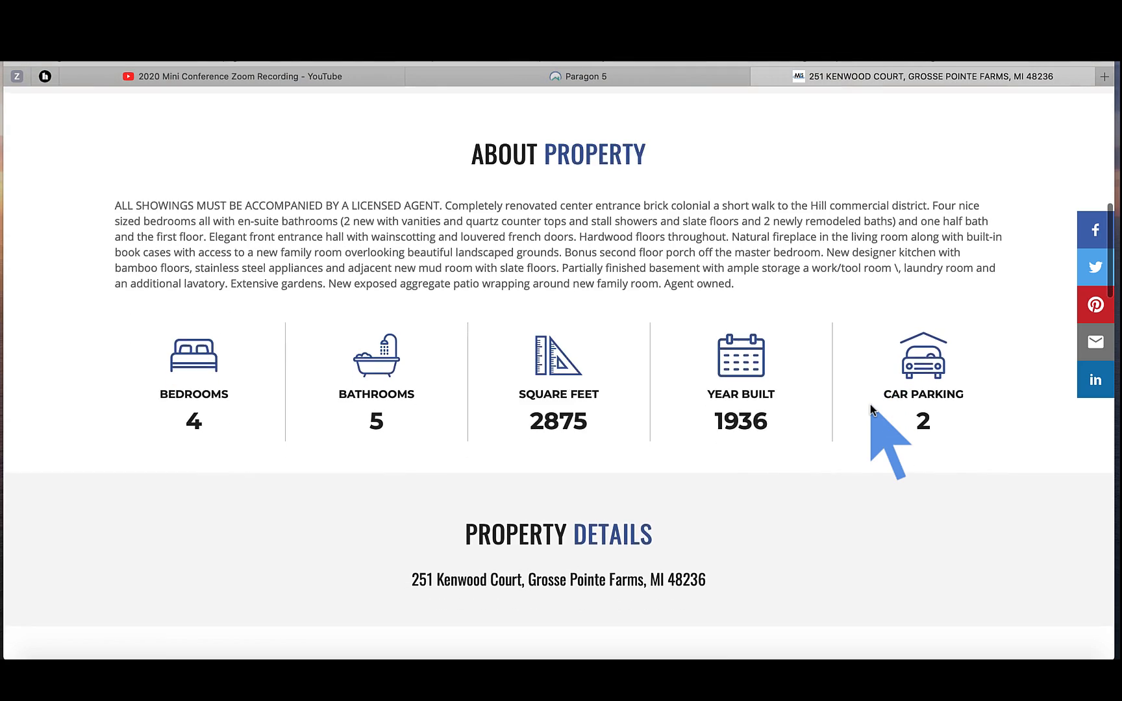
pyautogui.scroll(-8, 871, 404)
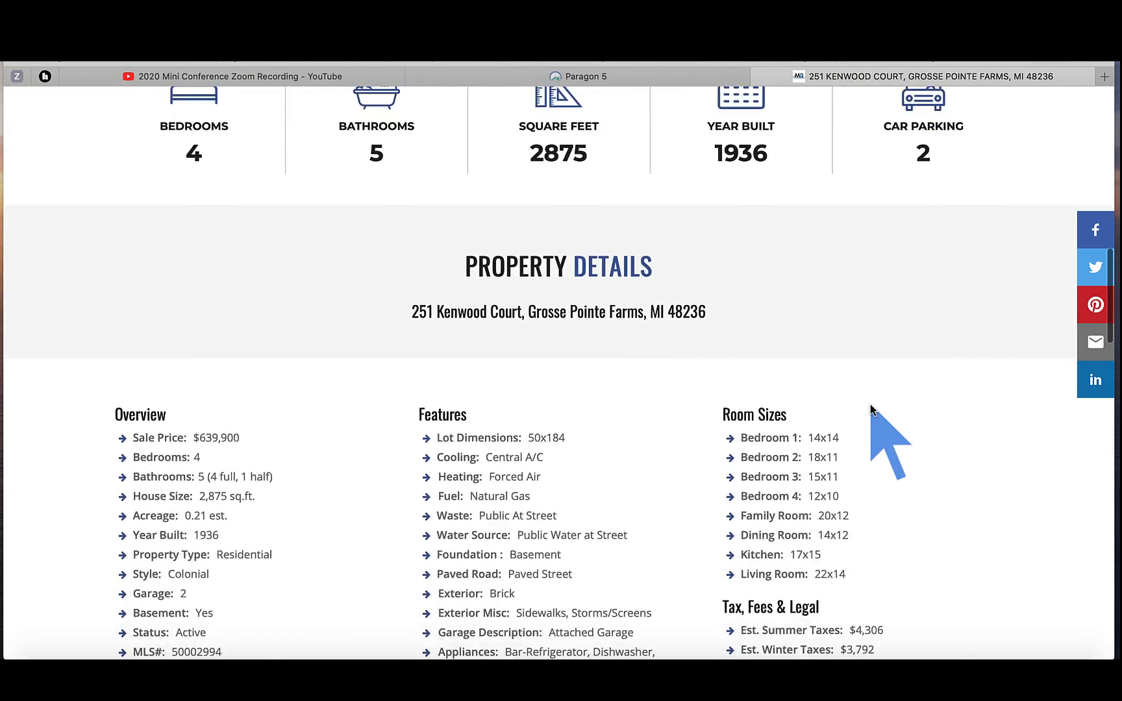
pyautogui.scroll(-6, 870, 404)
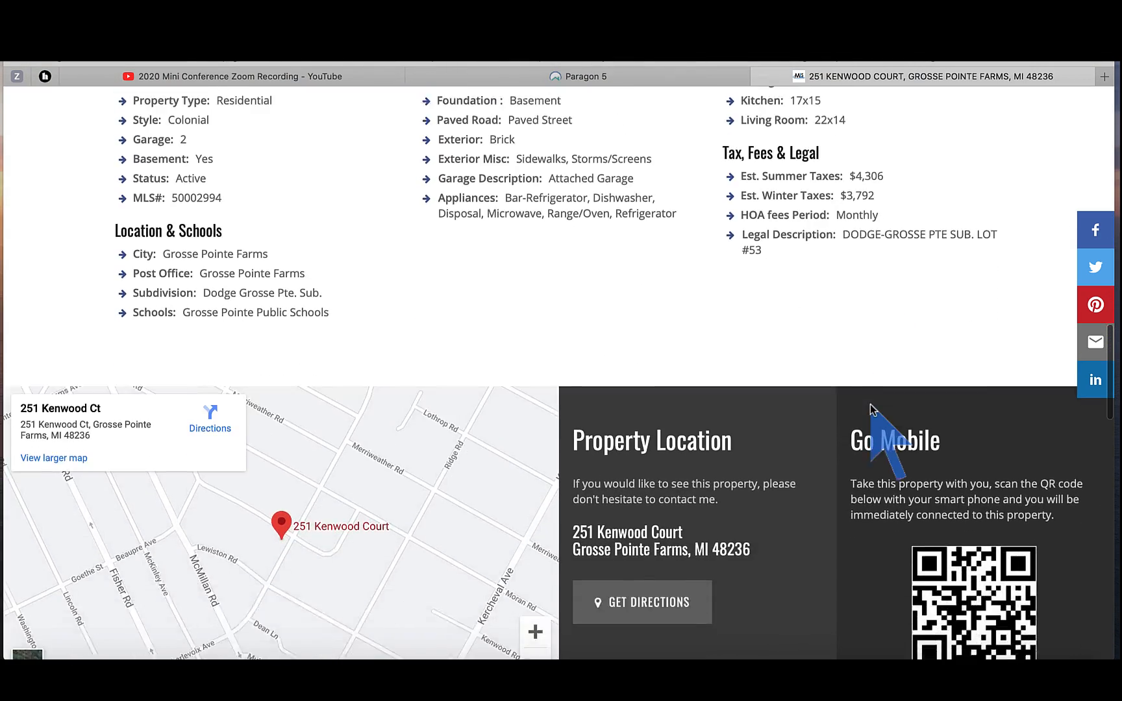
pyautogui.scroll(-5, 871, 404)
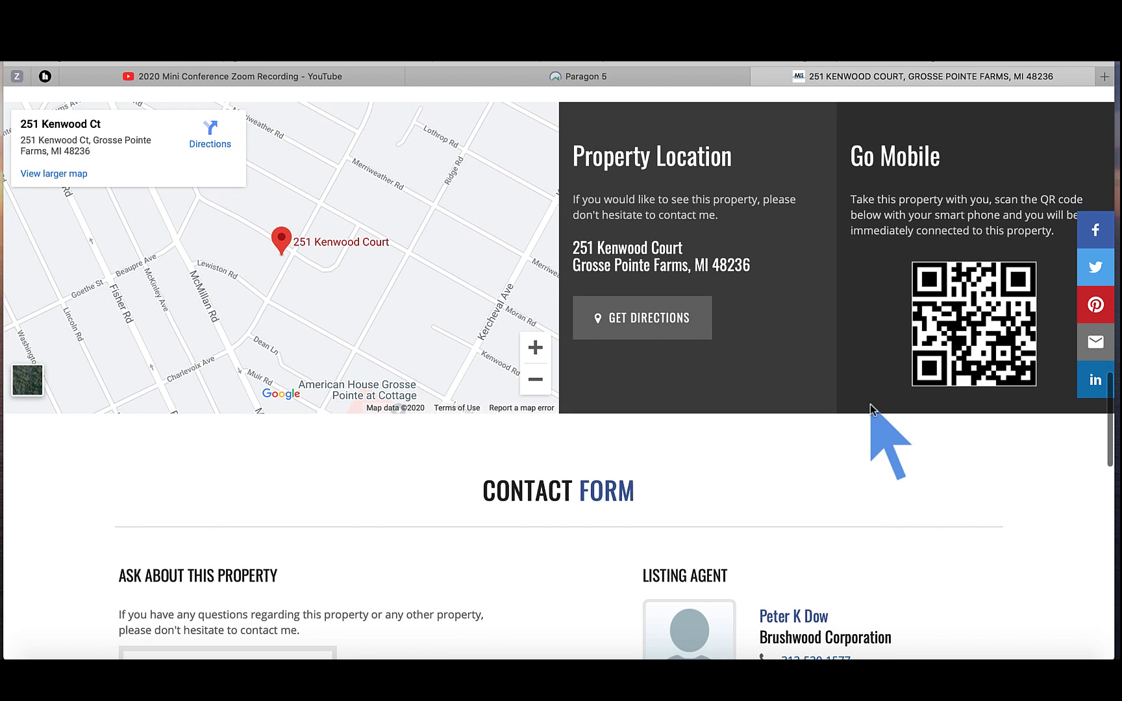
pyautogui.scroll(-3, 871, 404)
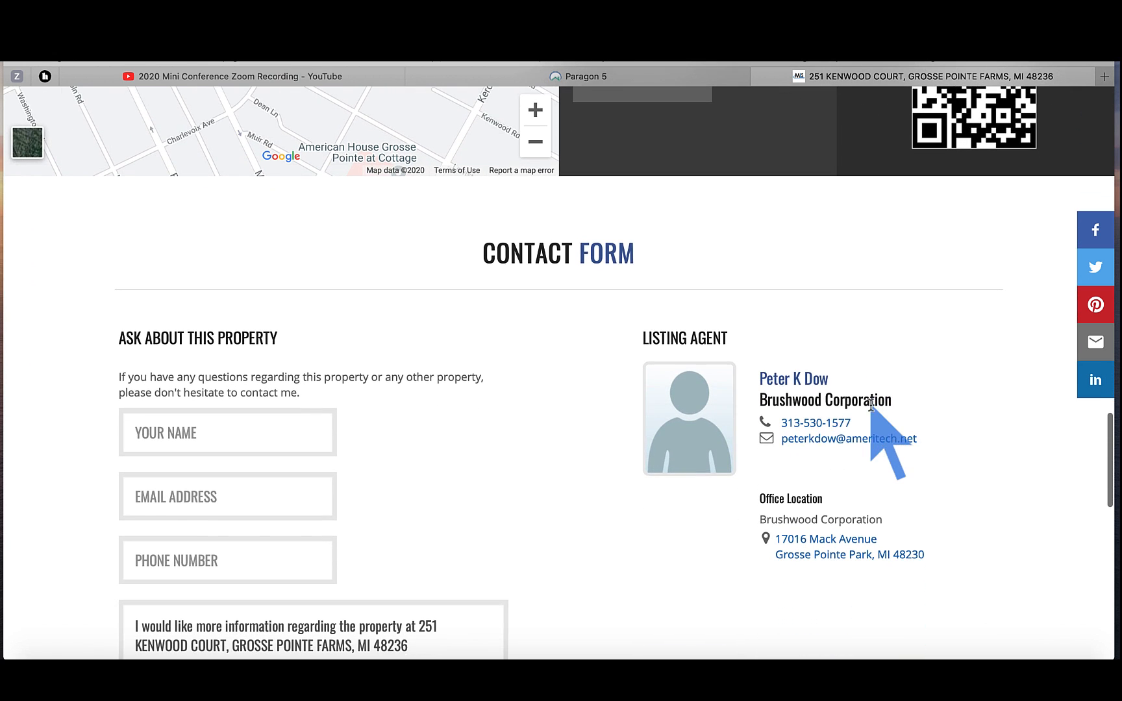
pyautogui.scroll(-4, 883, 466)
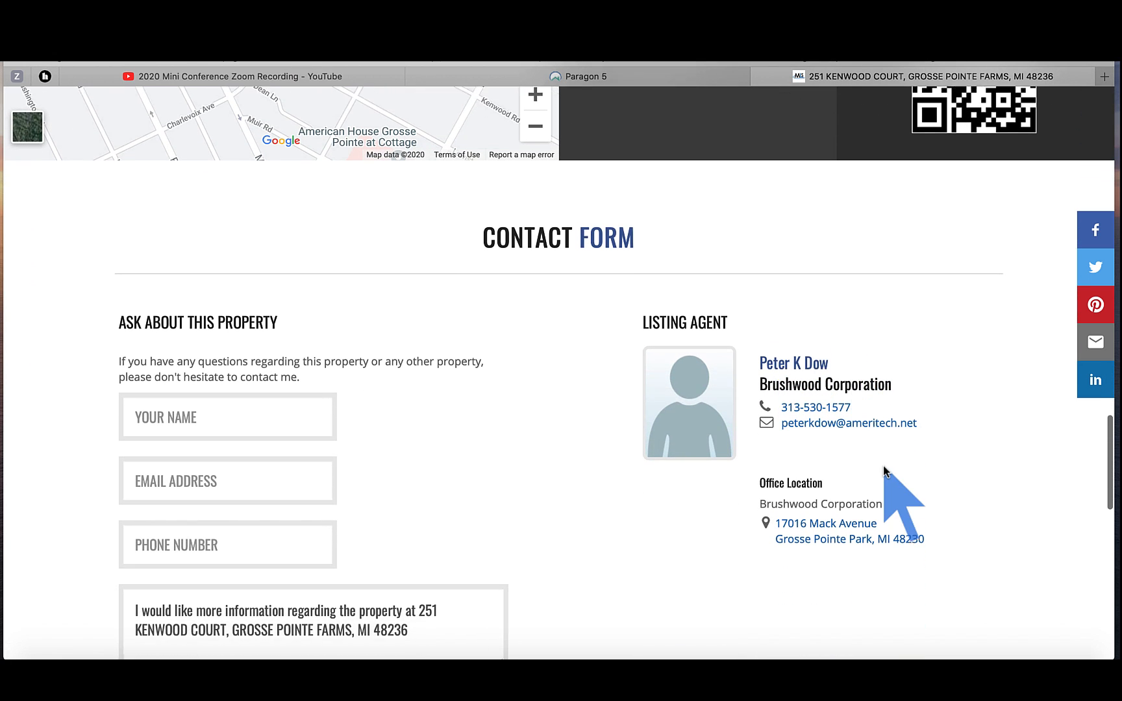
pyautogui.scroll(-1, 882, 465)
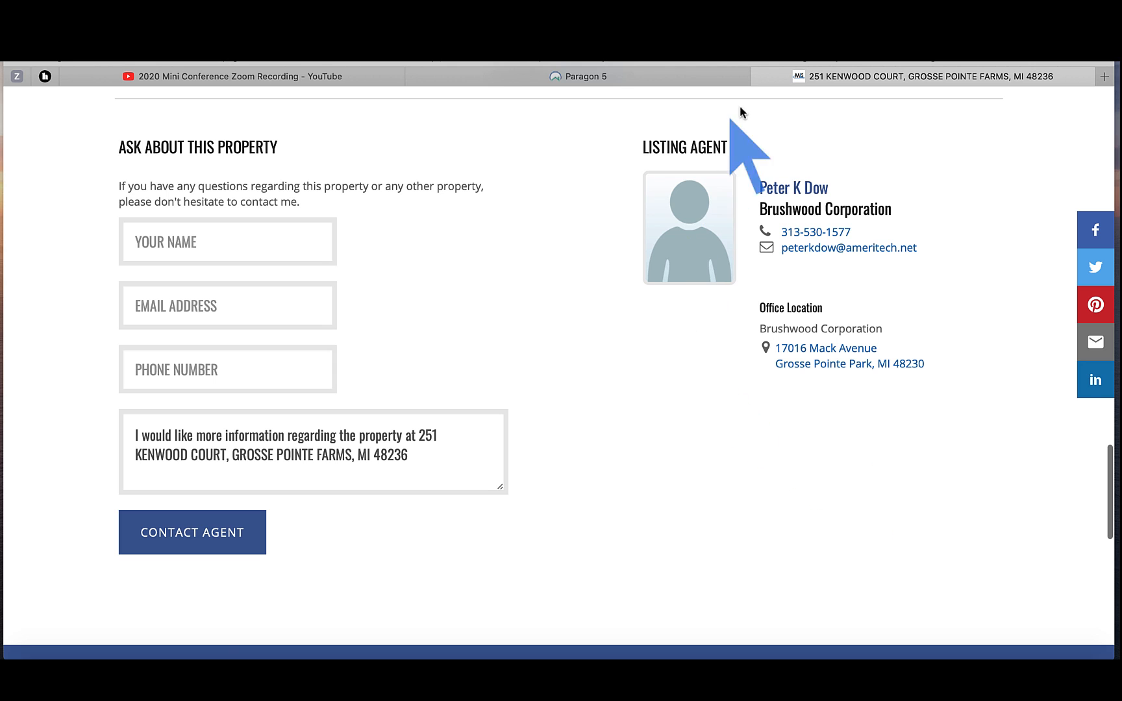
pyautogui.click(760, 77)
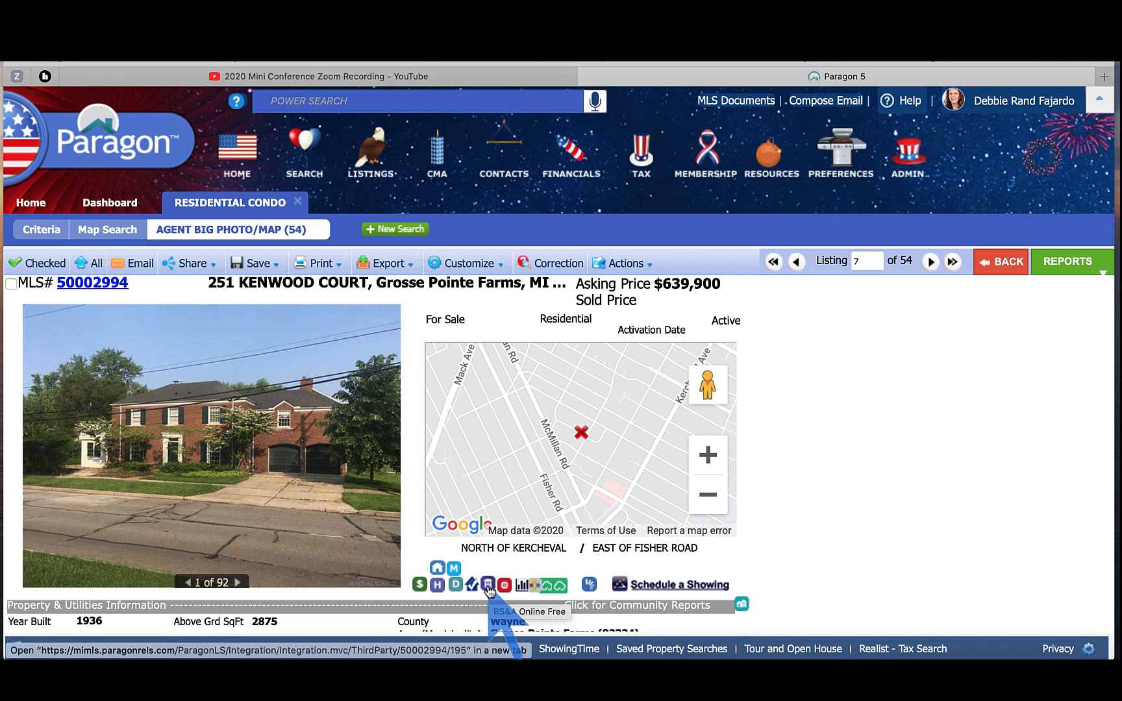
pyautogui.click(488, 585)
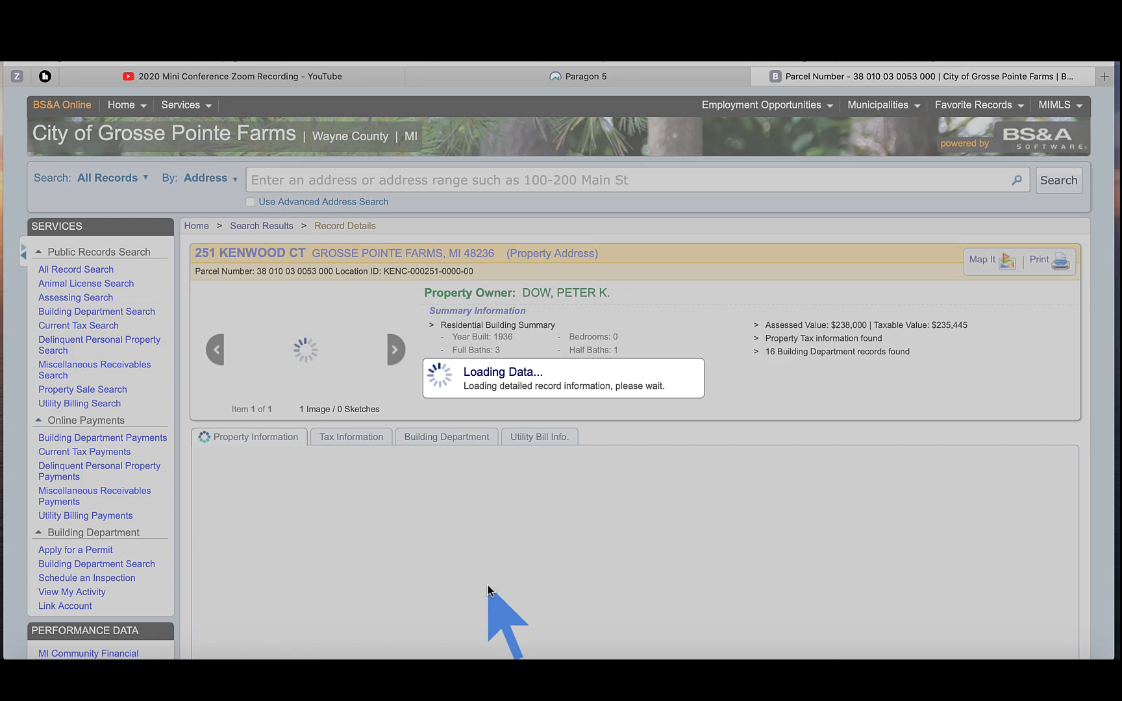
pyautogui.scroll(-3, 489, 586)
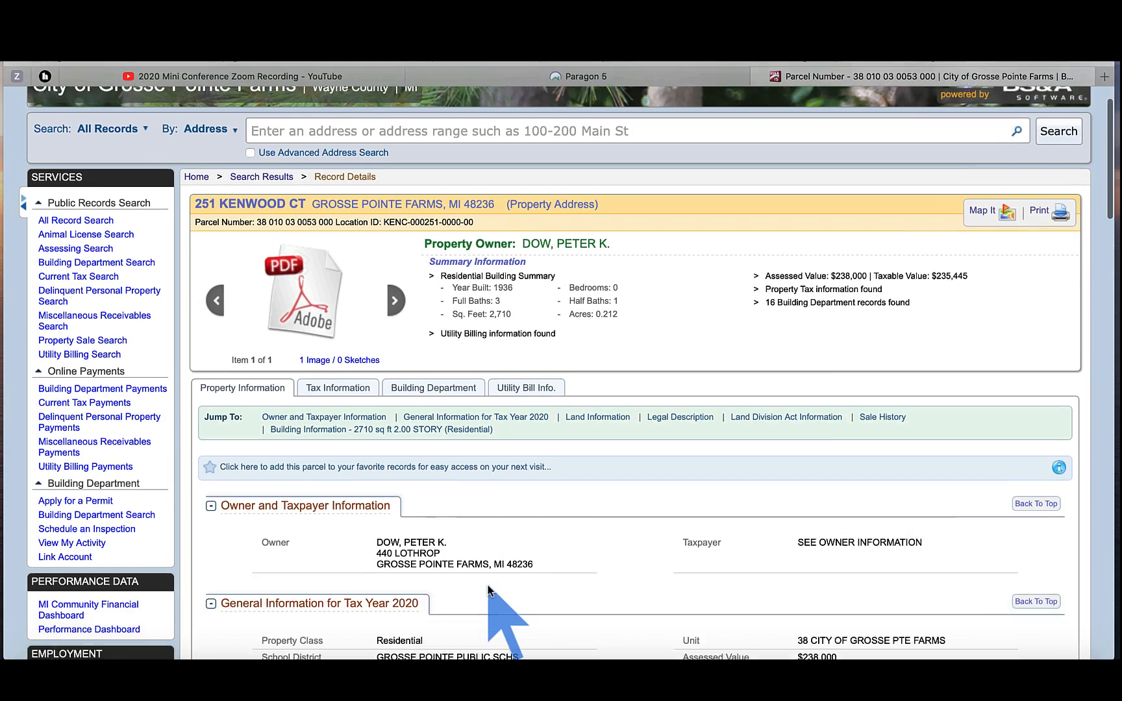
pyautogui.scroll(-5, 489, 589)
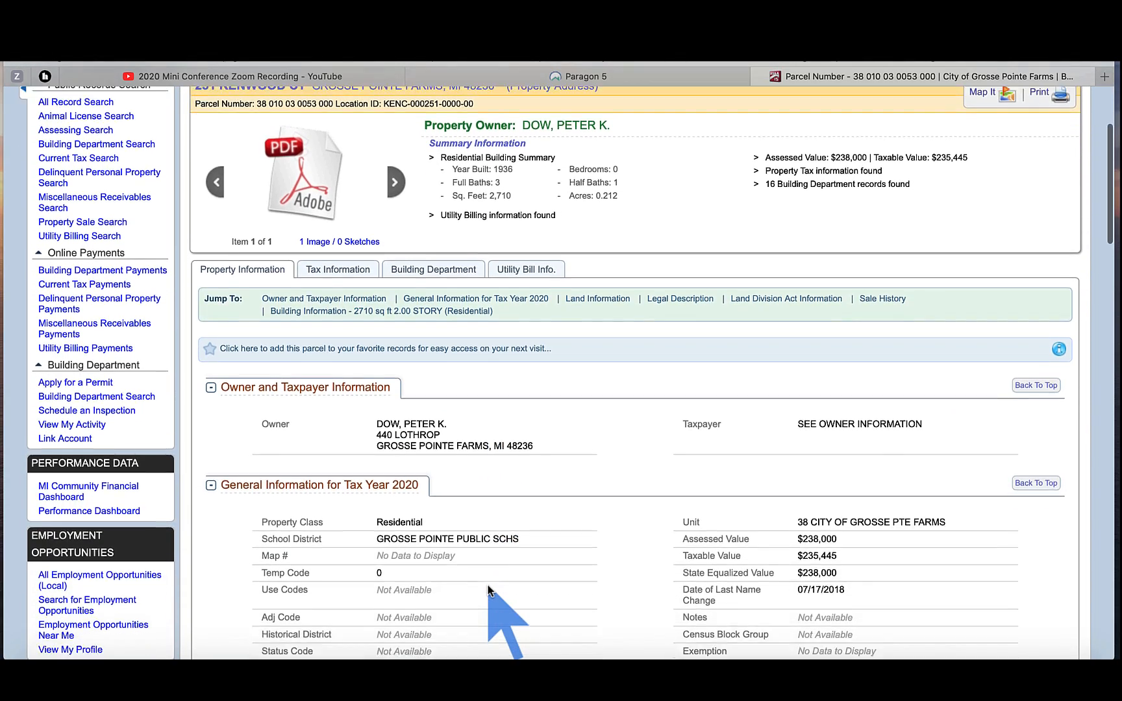
pyautogui.scroll(-4, 488, 590)
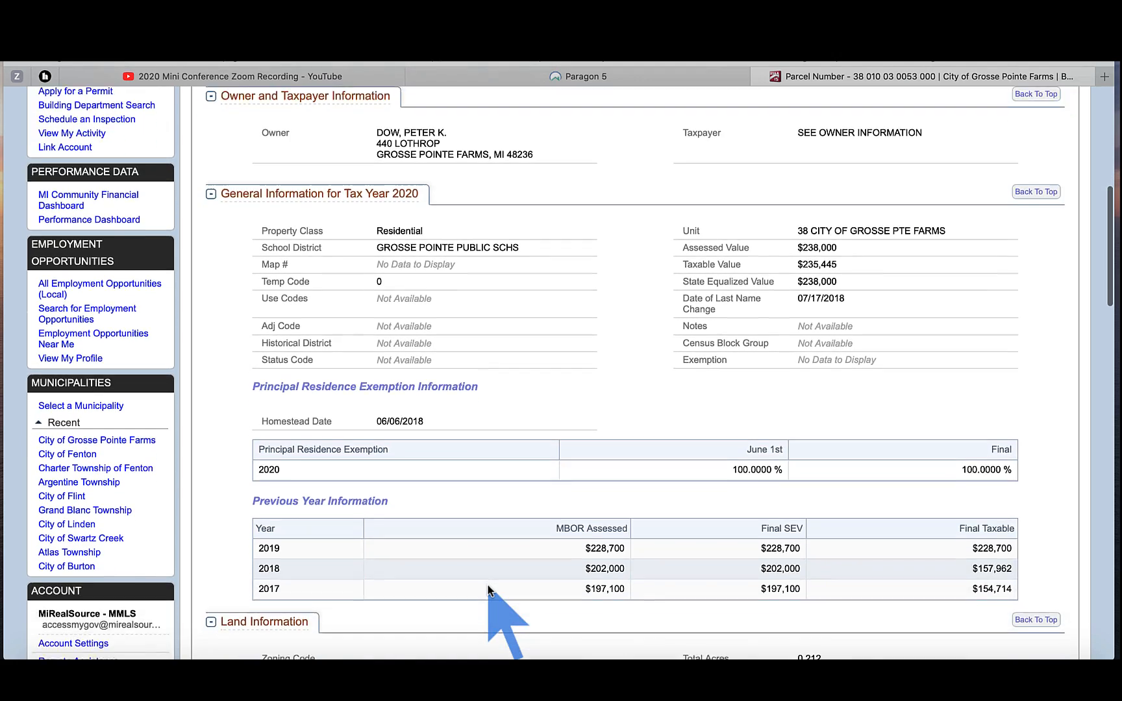
pyautogui.scroll(-3, 488, 590)
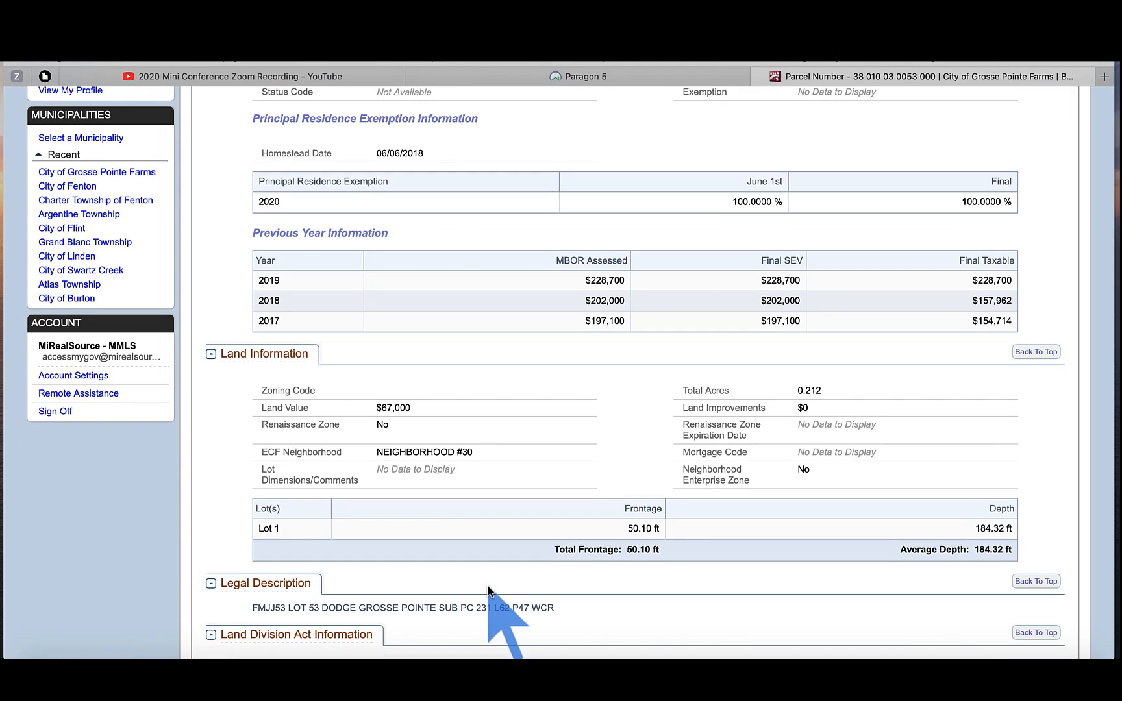
pyautogui.scroll(12, 488, 590)
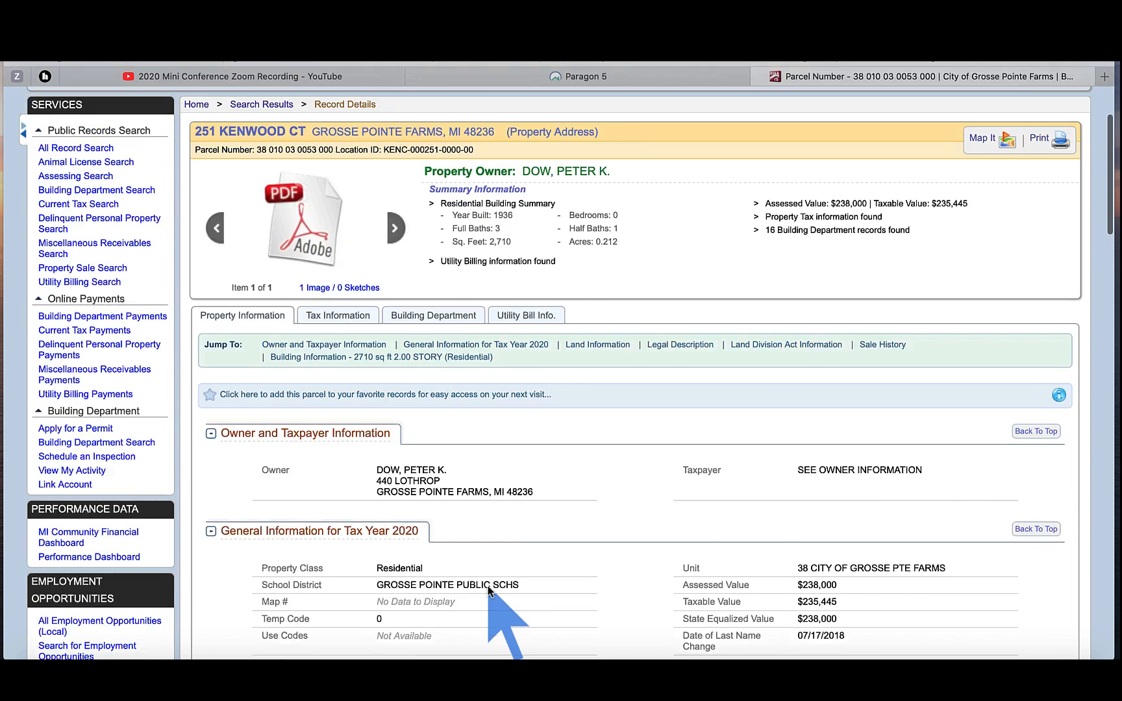
pyautogui.scroll(3, 488, 590)
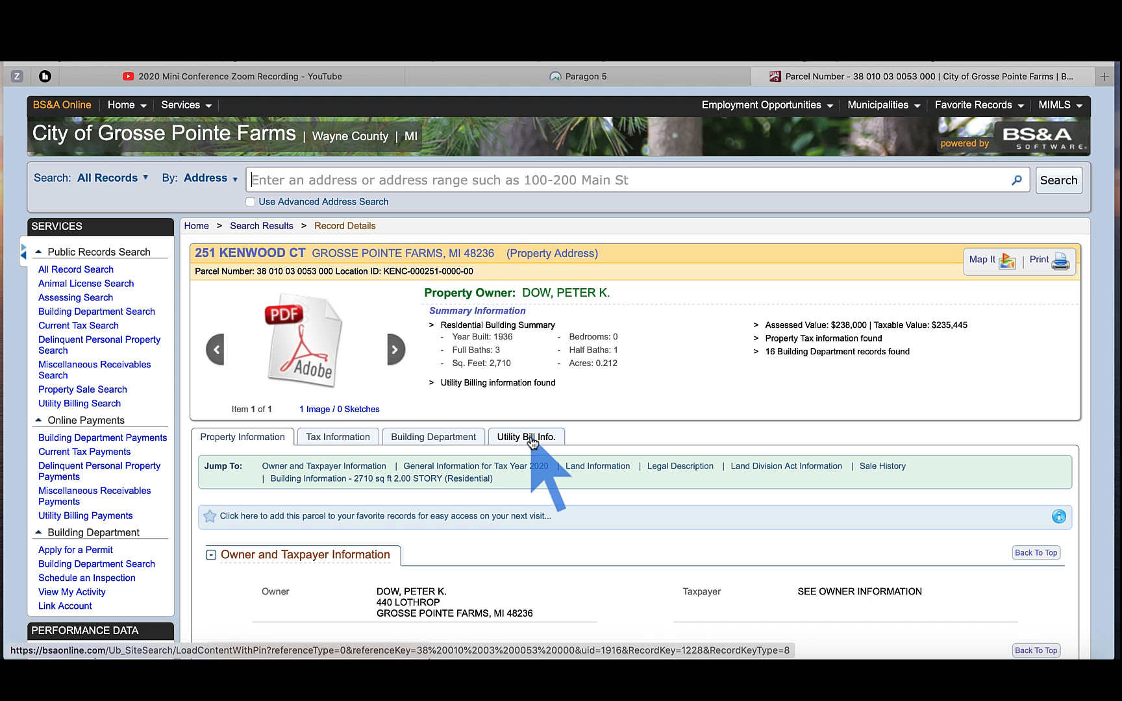
pyautogui.click(611, 78)
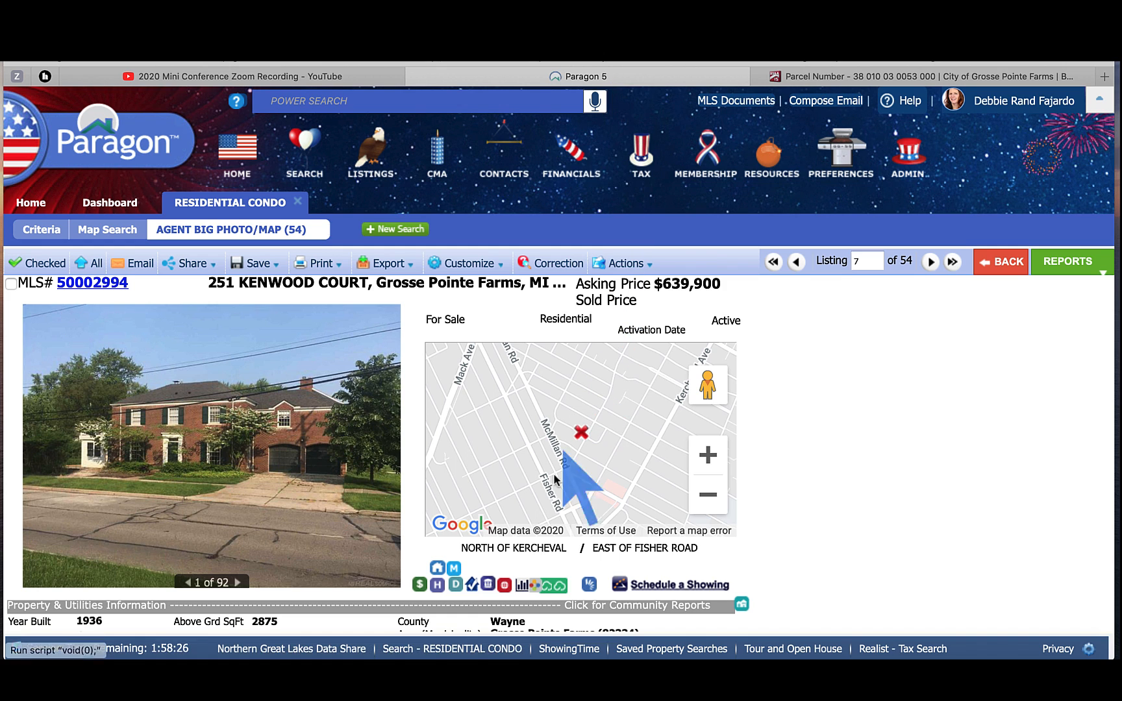
pyautogui.click(506, 585)
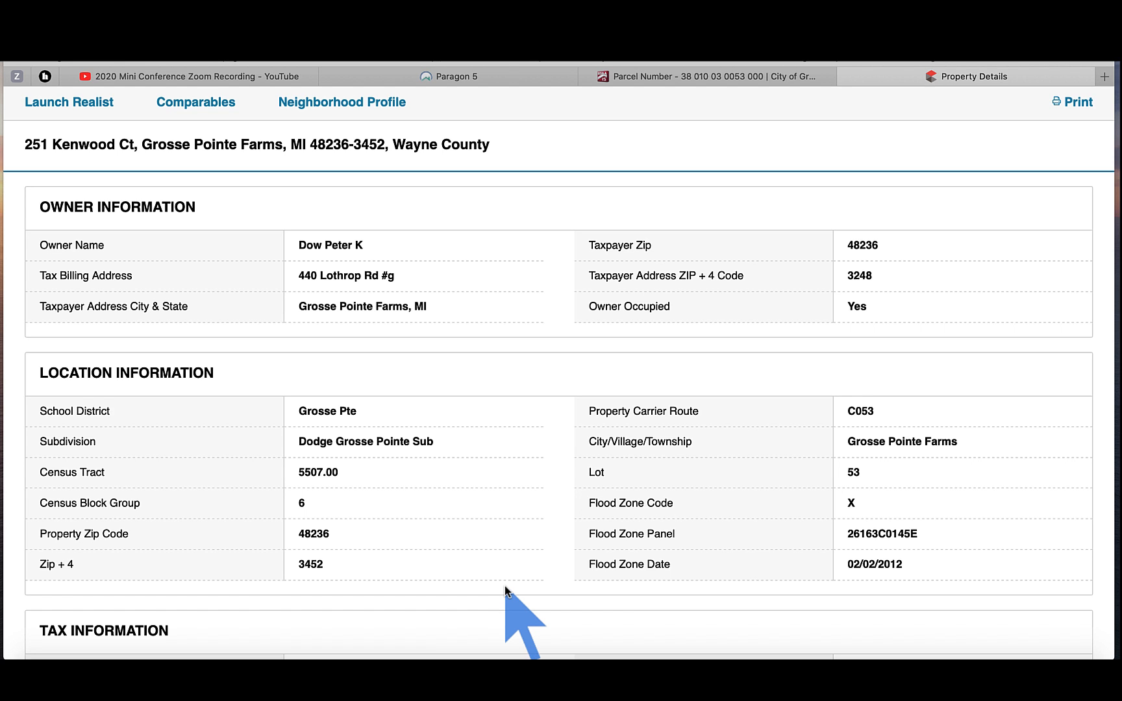
# Step: Scroll through the Realist tax, characteristics and mortgage history sections, then return to Paragon
pyautogui.scroll(-5, 505, 586)
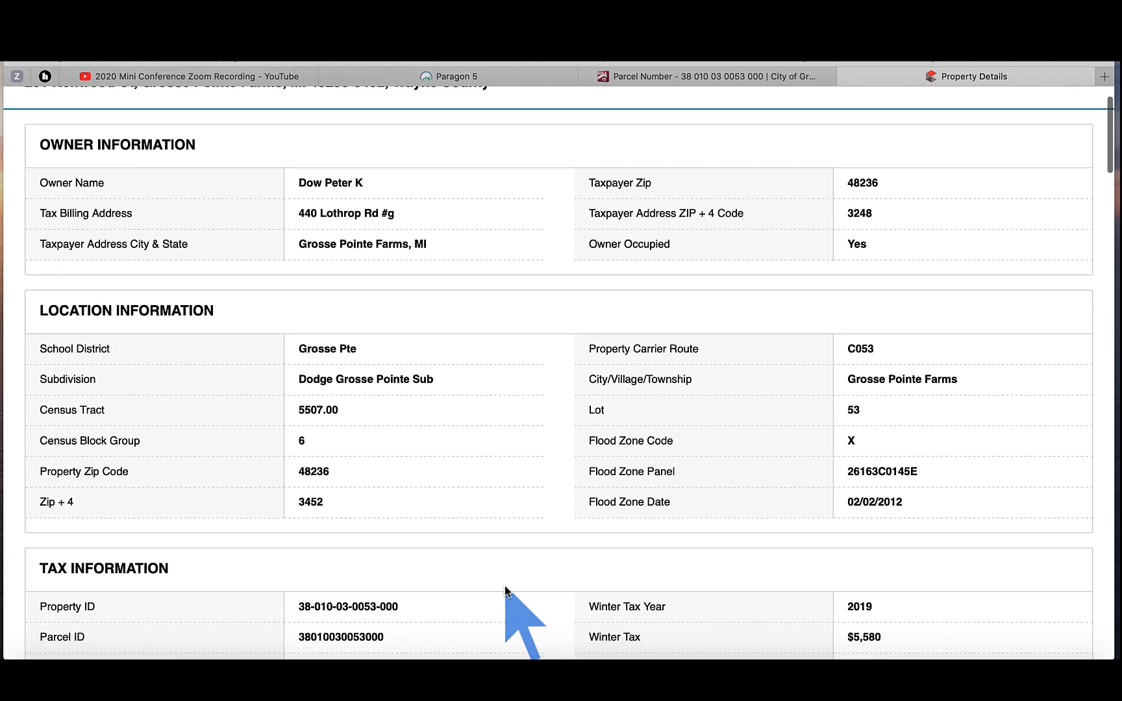
pyautogui.scroll(-10, 506, 588)
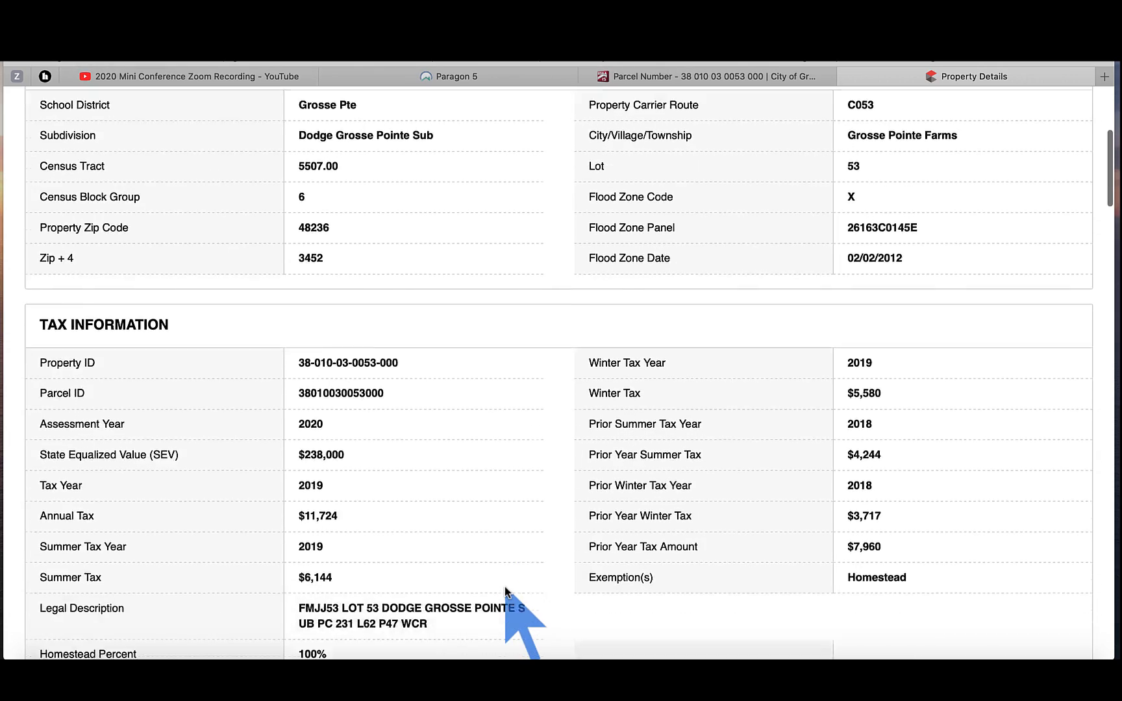
pyautogui.scroll(-12, 505, 588)
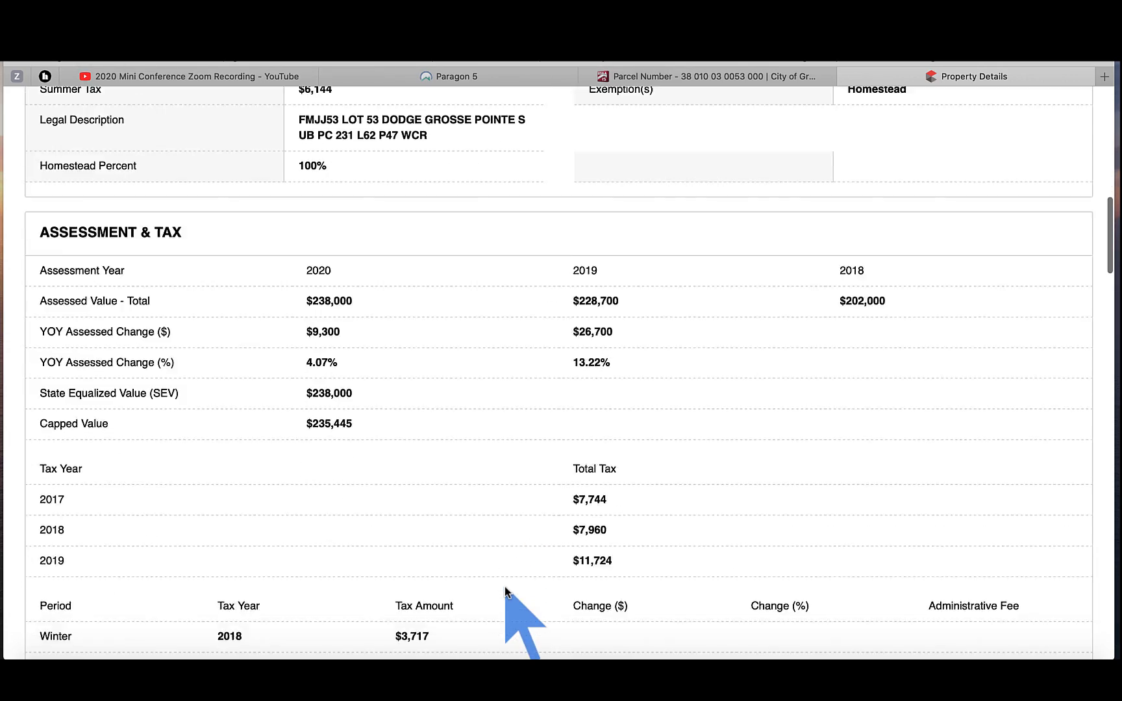
pyautogui.scroll(-18, 505, 588)
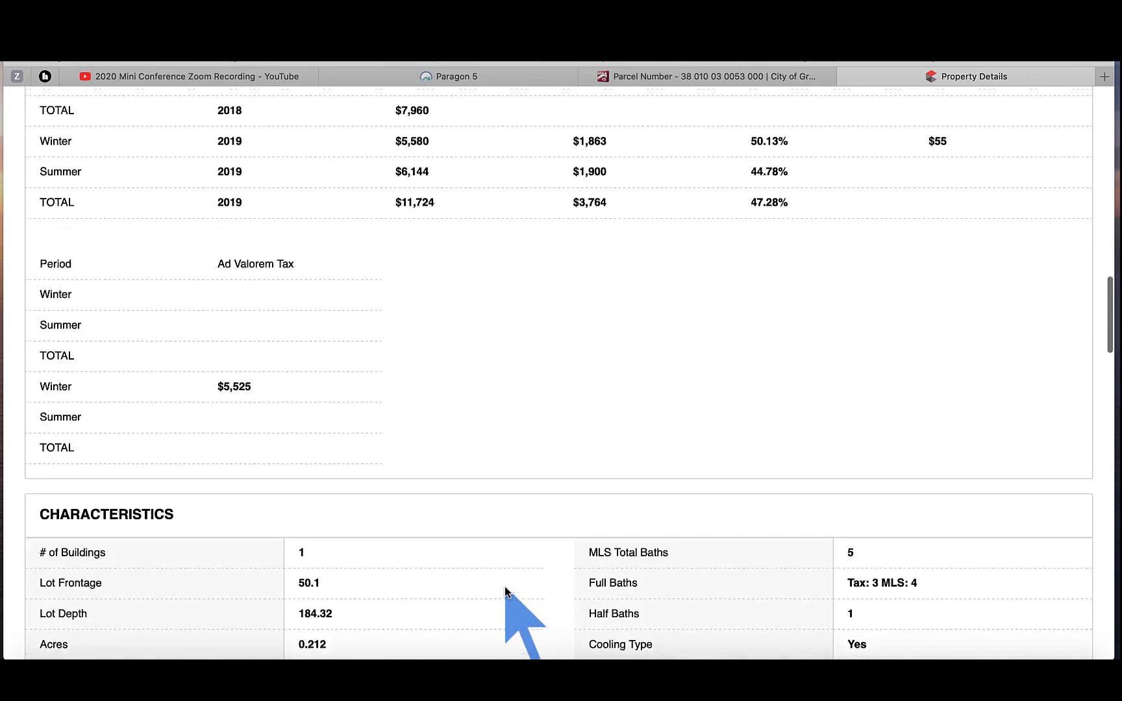
pyautogui.scroll(-8, 505, 588)
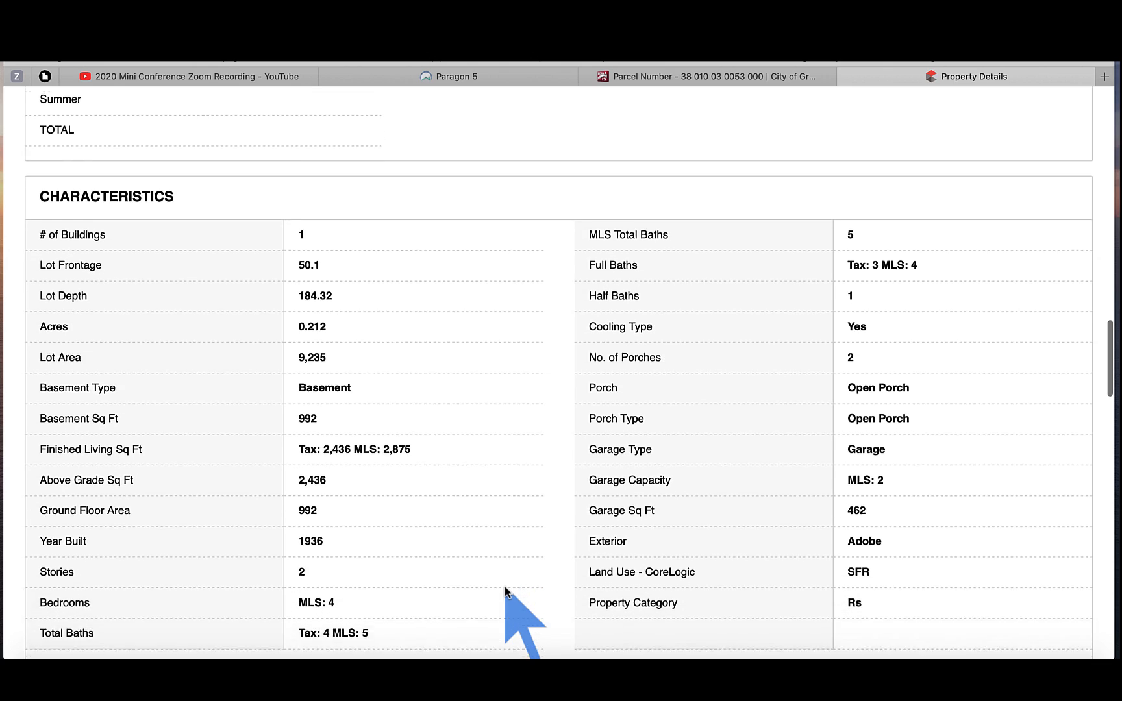
pyautogui.scroll(-4, 506, 588)
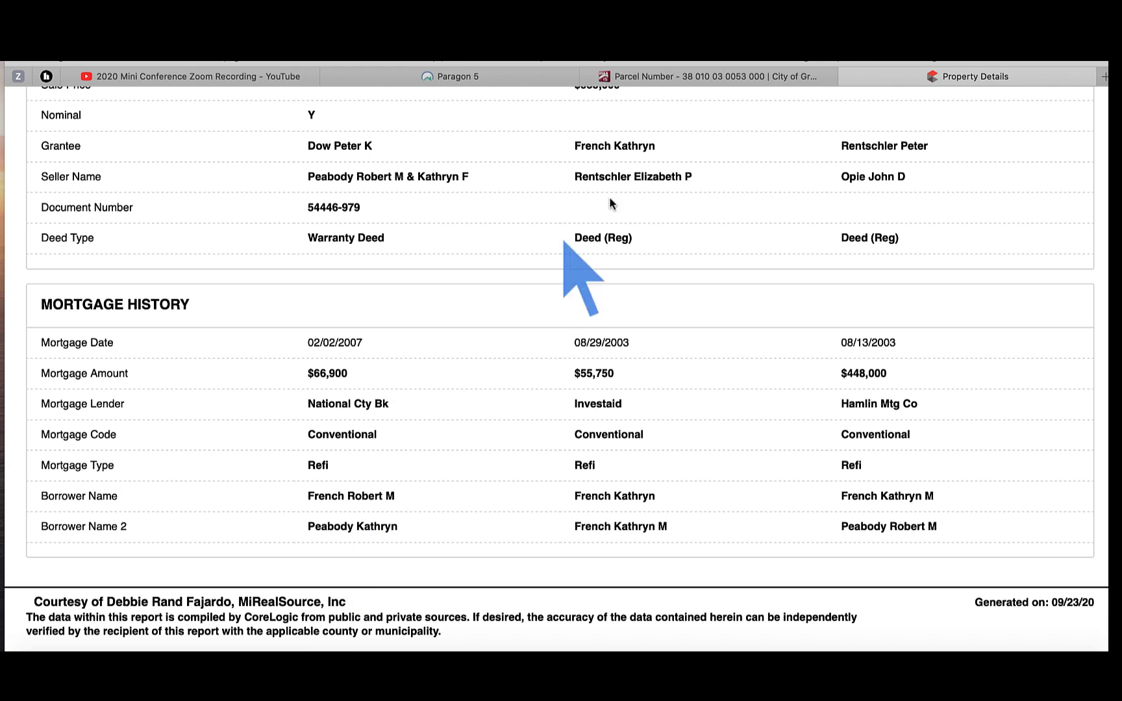
pyautogui.click(459, 76)
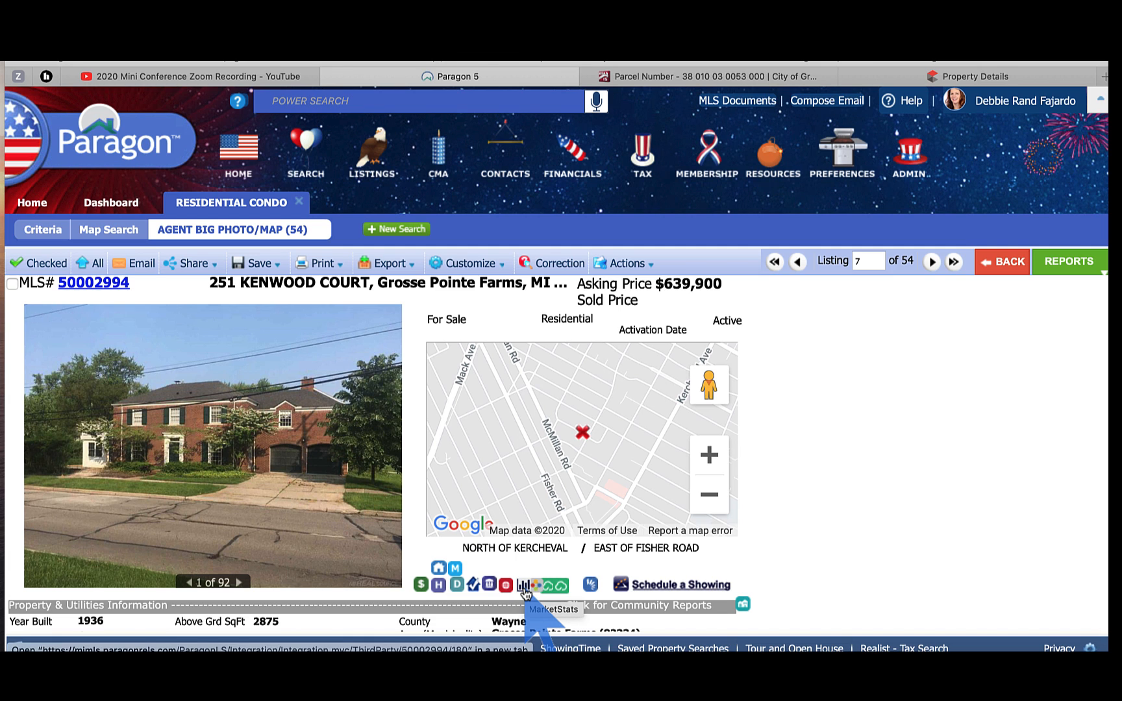
# Step: Show the Resources menu, then launch InfoSparks market statistics for Grosse Pointe Farms
pyautogui.click(774, 166)
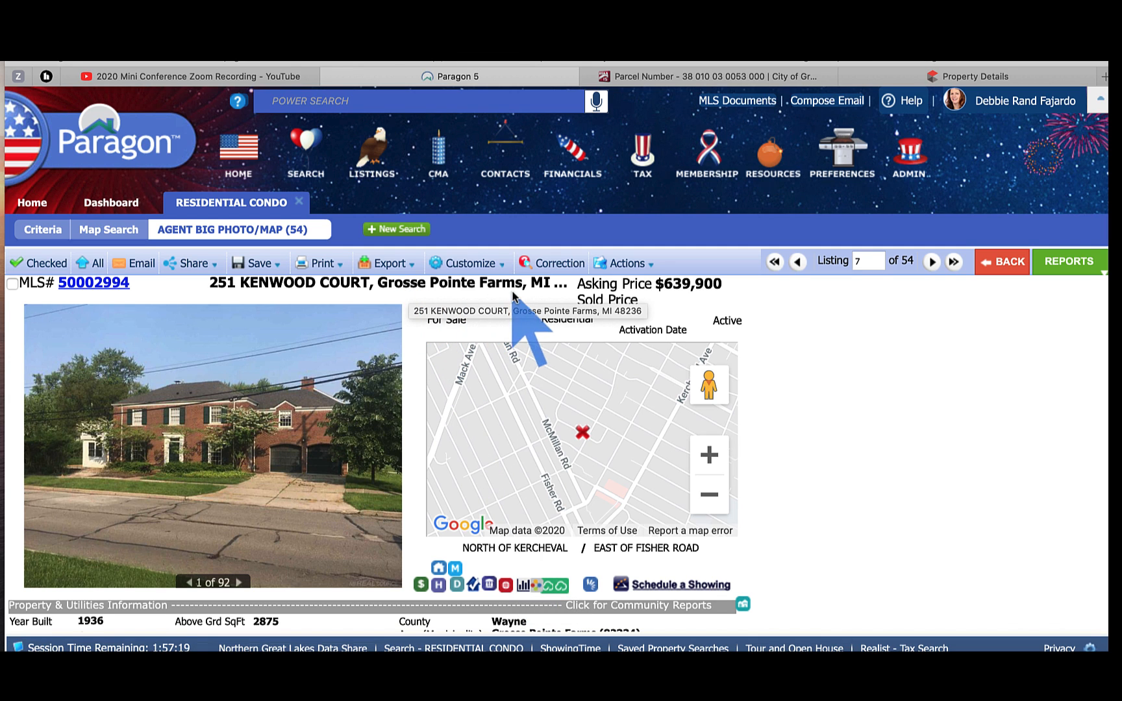
pyautogui.click(523, 585)
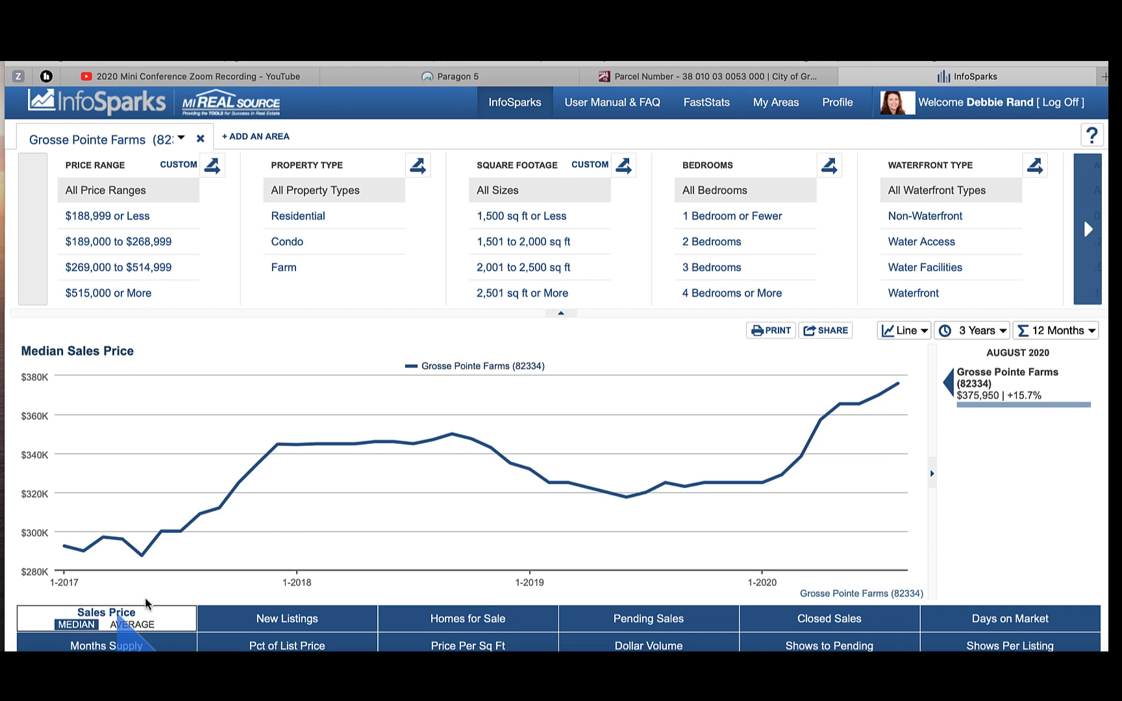
# Step: Review the median sales price chart ($375,950 in August 2020, up 15.7%), then return to Paragon
pyautogui.moveTo(899, 386)
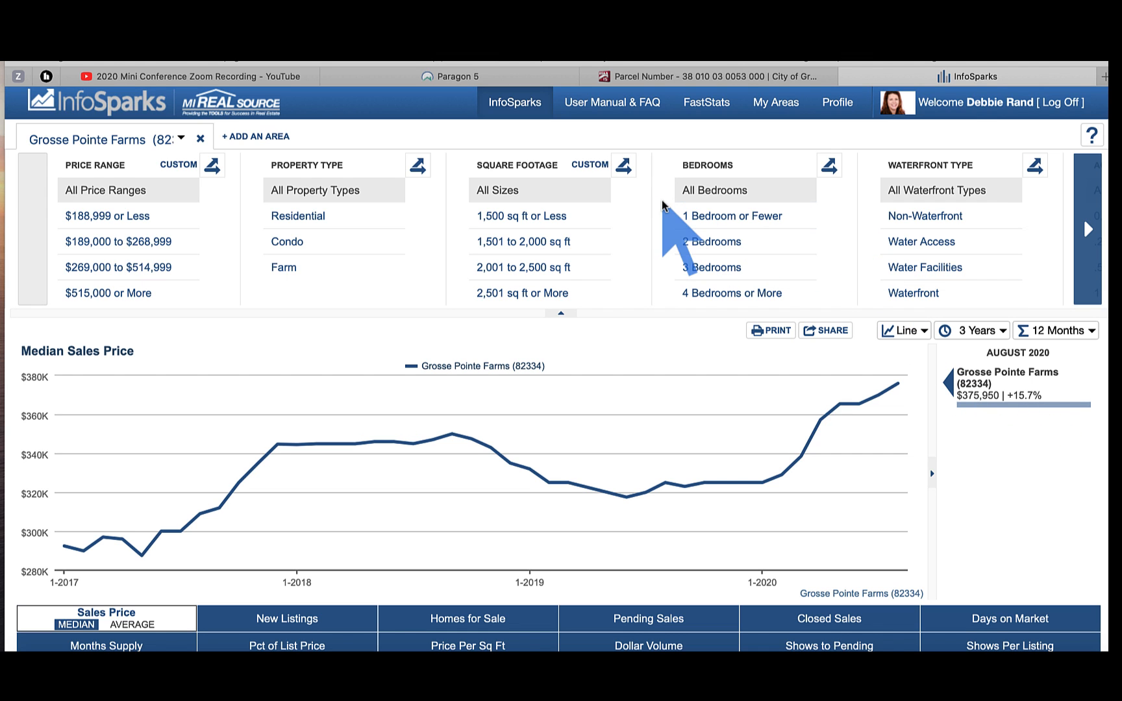
pyautogui.click(523, 76)
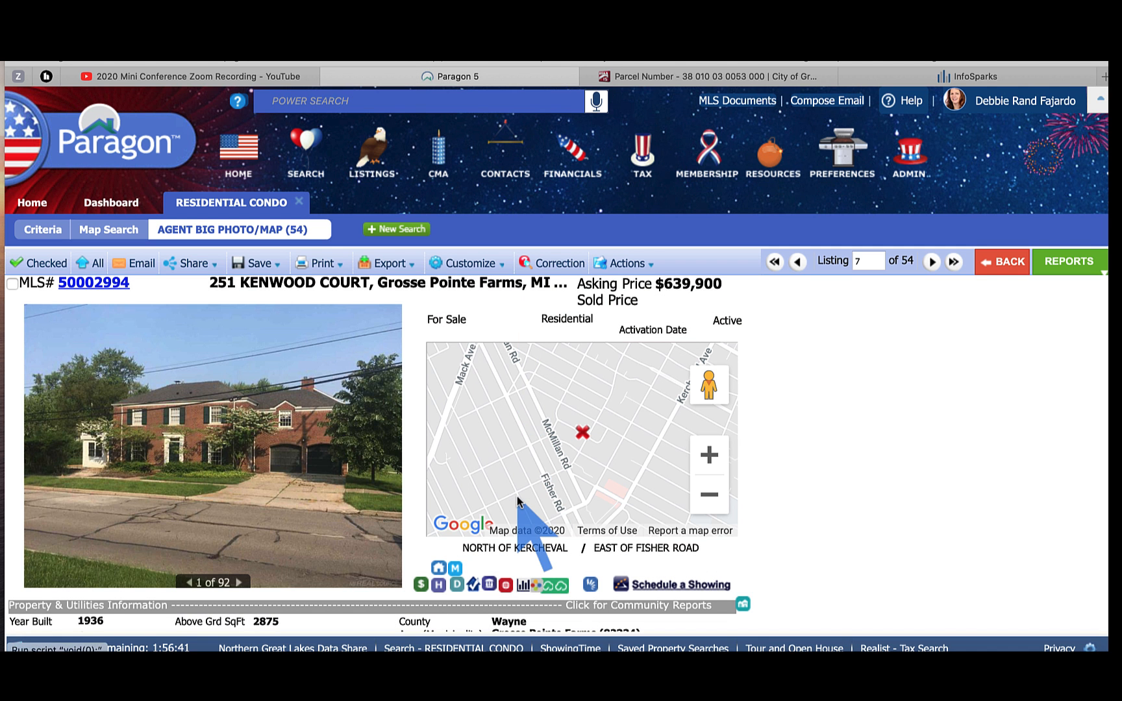
pyautogui.click(536, 588)
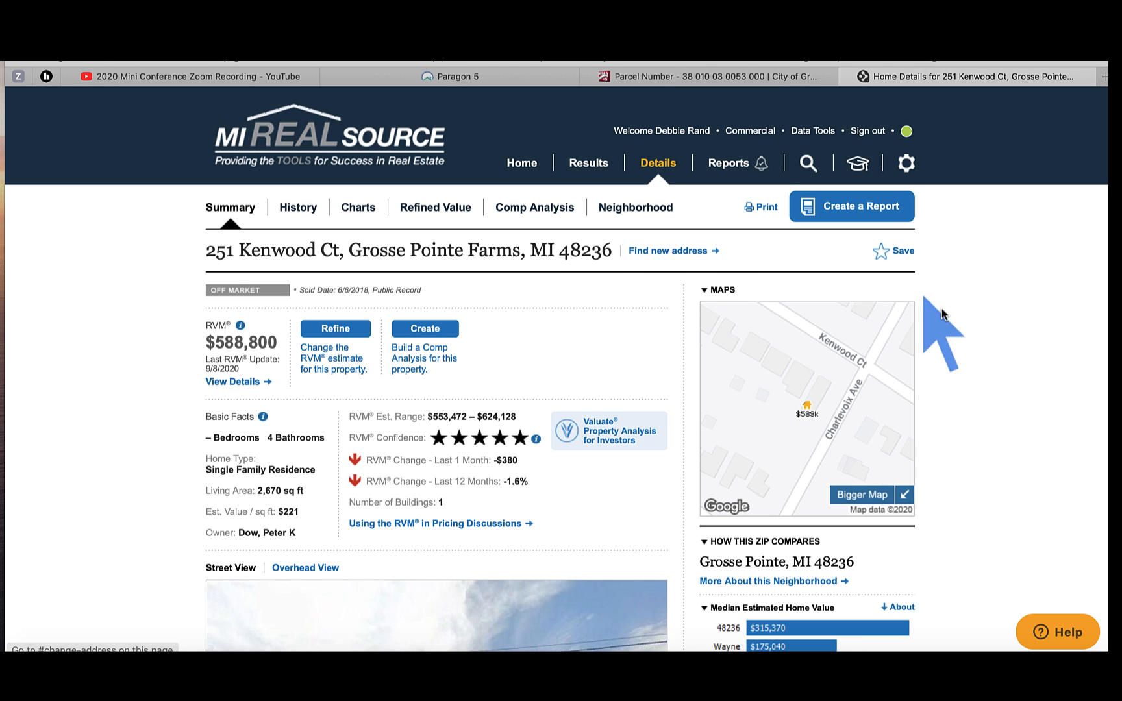
# Step: Move and pan the Street View toward the house and along the road, then return to Paragon
pyautogui.scroll(-3, 958, 370)
pyautogui.scroll(-5, 959, 356)
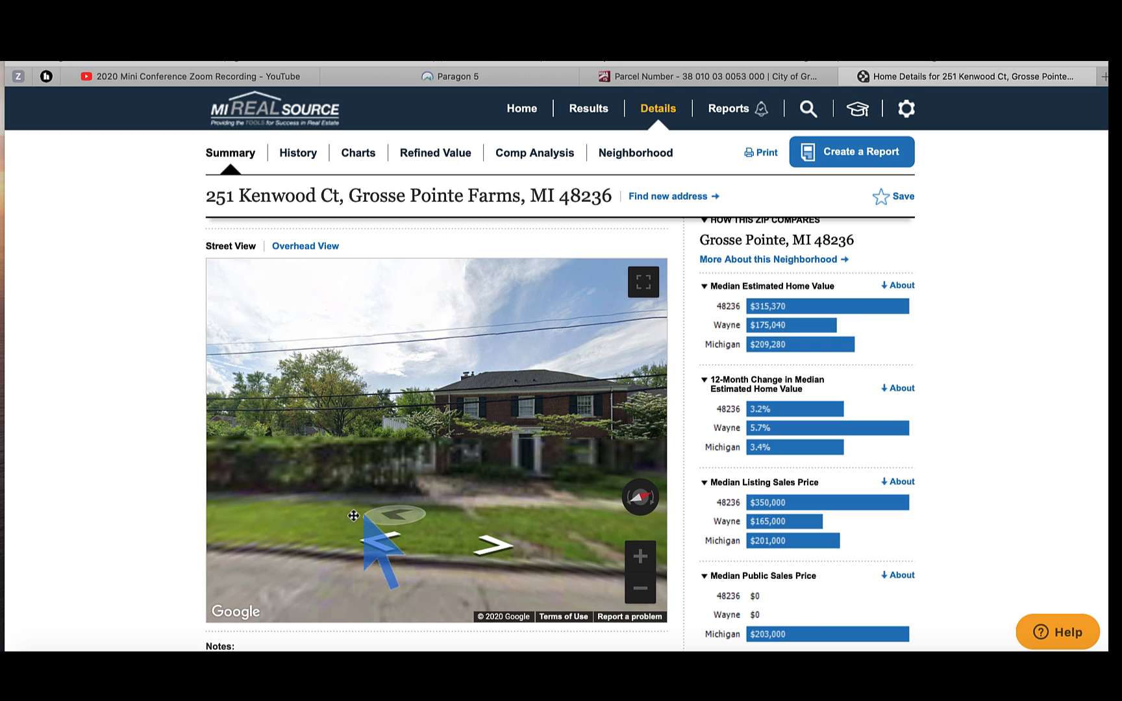
pyautogui.click(354, 519)
pyautogui.moveTo(303, 522); pyautogui.dragTo(235, 522)
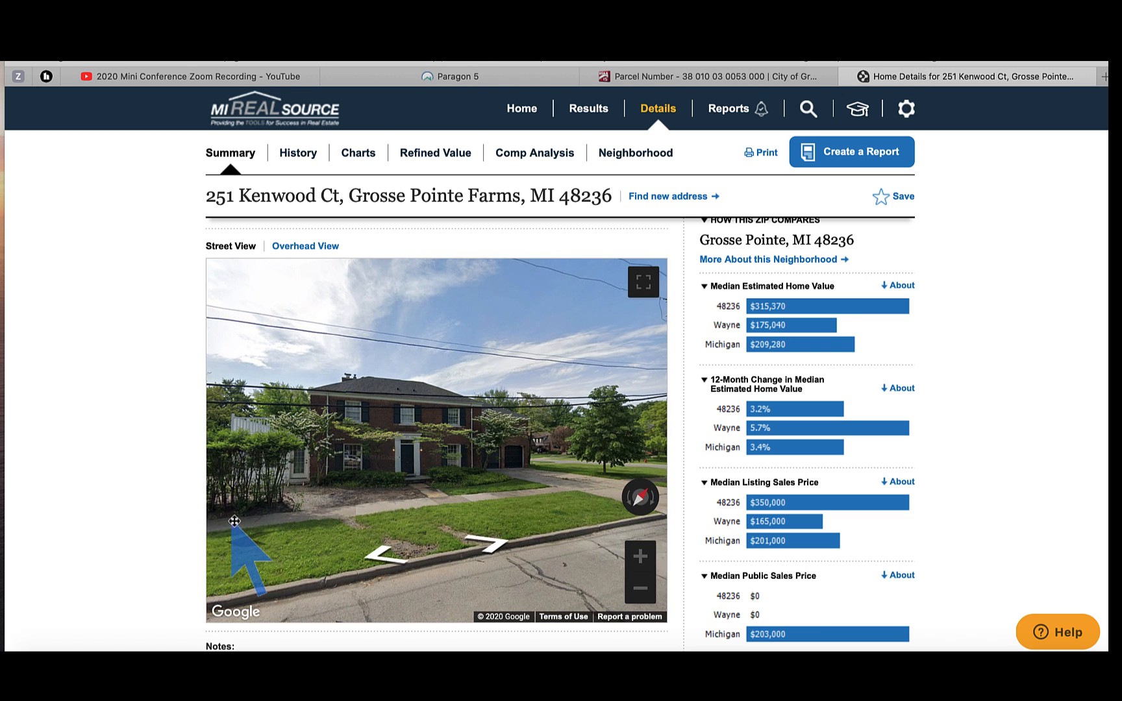
pyautogui.click(237, 525)
pyautogui.moveTo(380, 506); pyautogui.dragTo(590, 516)
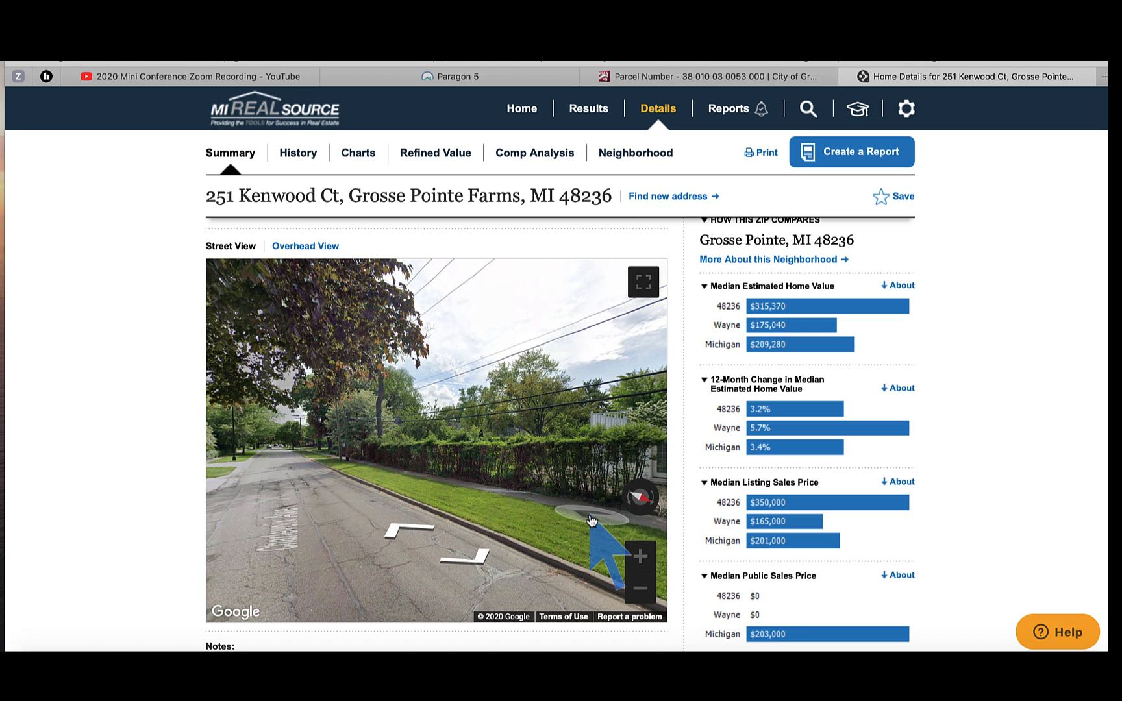
pyautogui.click(497, 80)
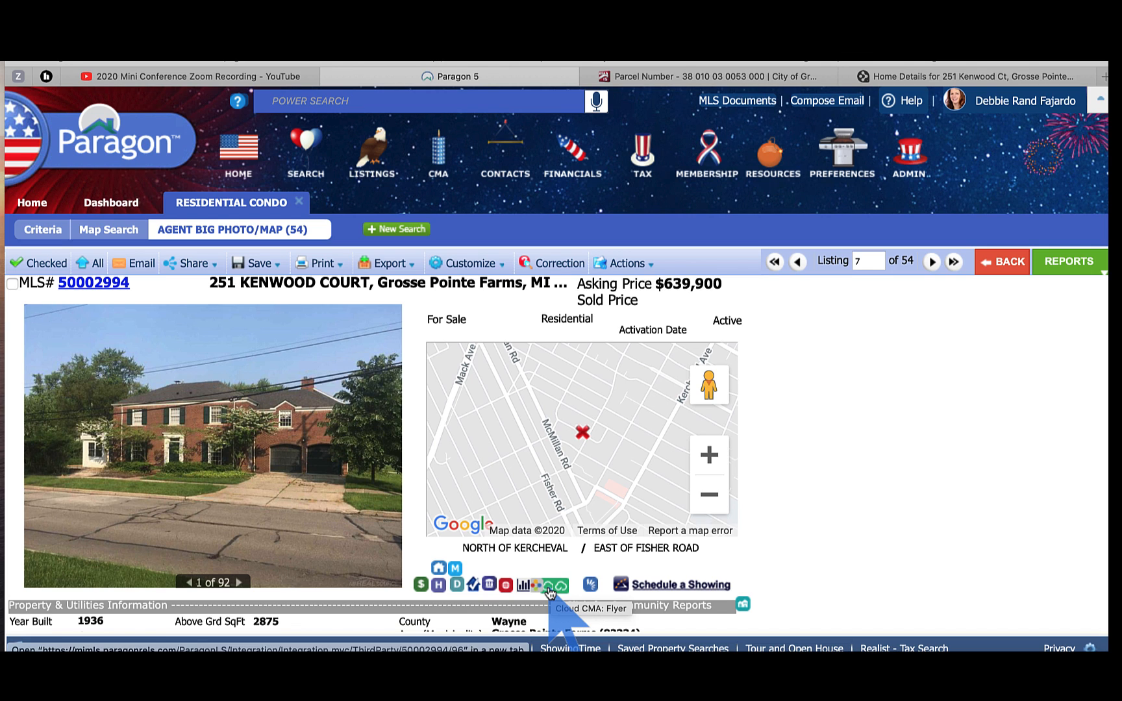
# Step: Launch Cloud CMA, open the Quick Tip #15 flyer PDF, then return to Recent Reports
pyautogui.click(548, 591)
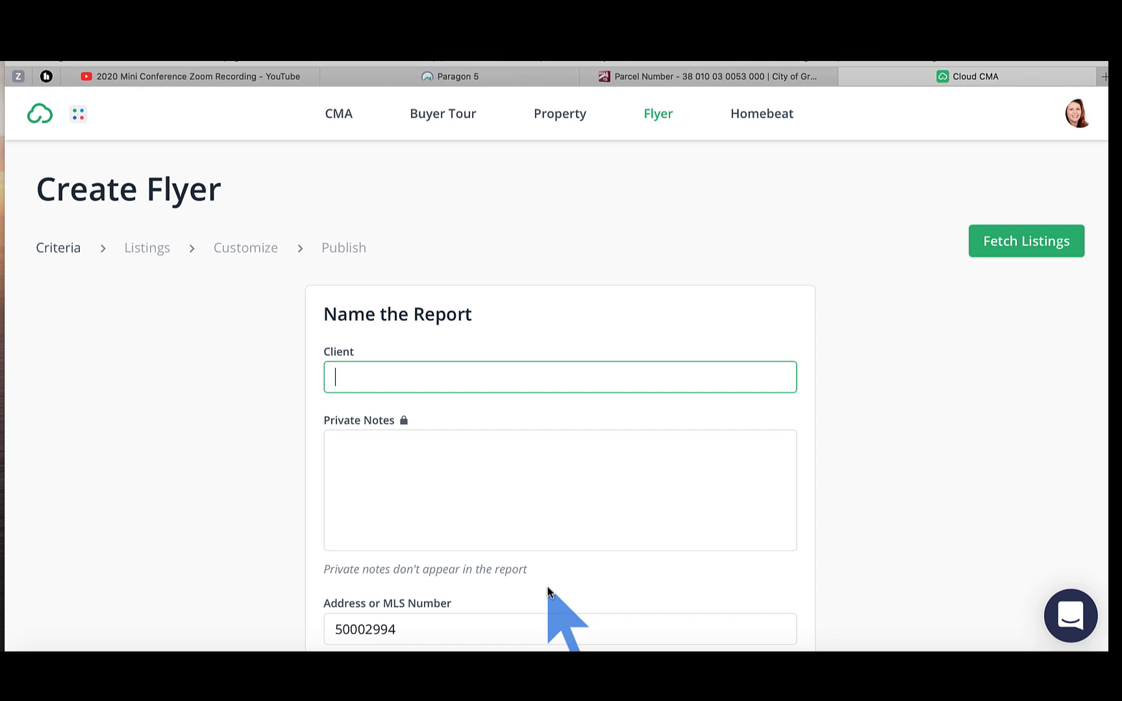
pyautogui.click(40, 122)
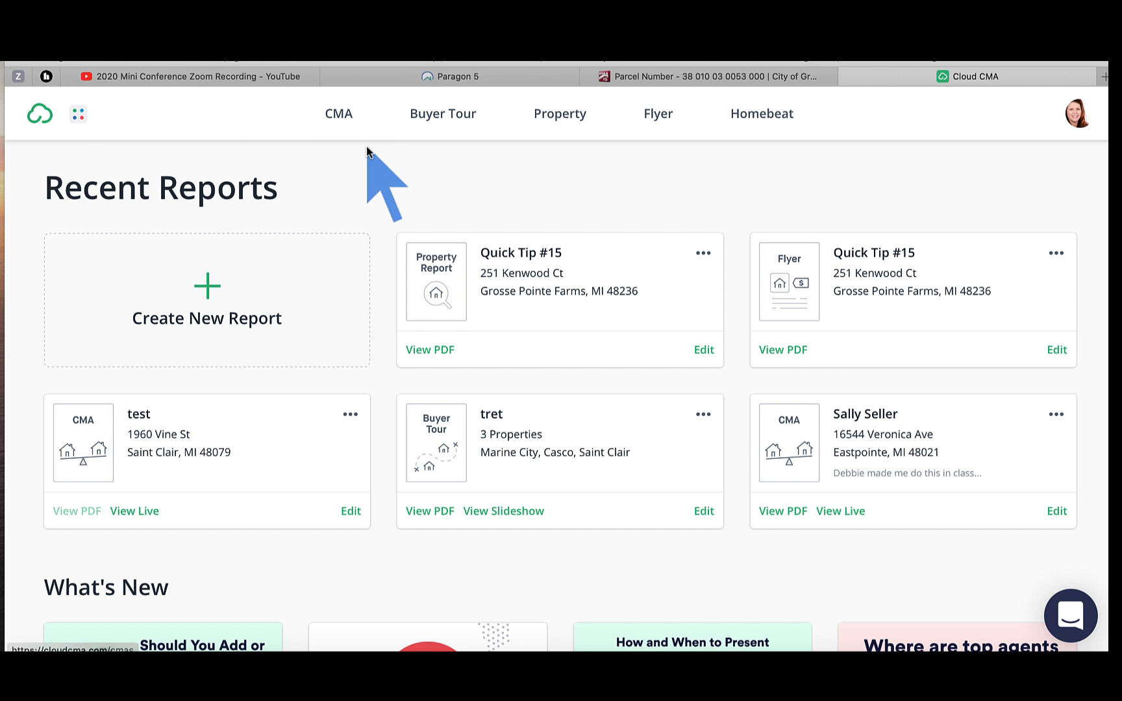
pyautogui.moveTo(438, 251)
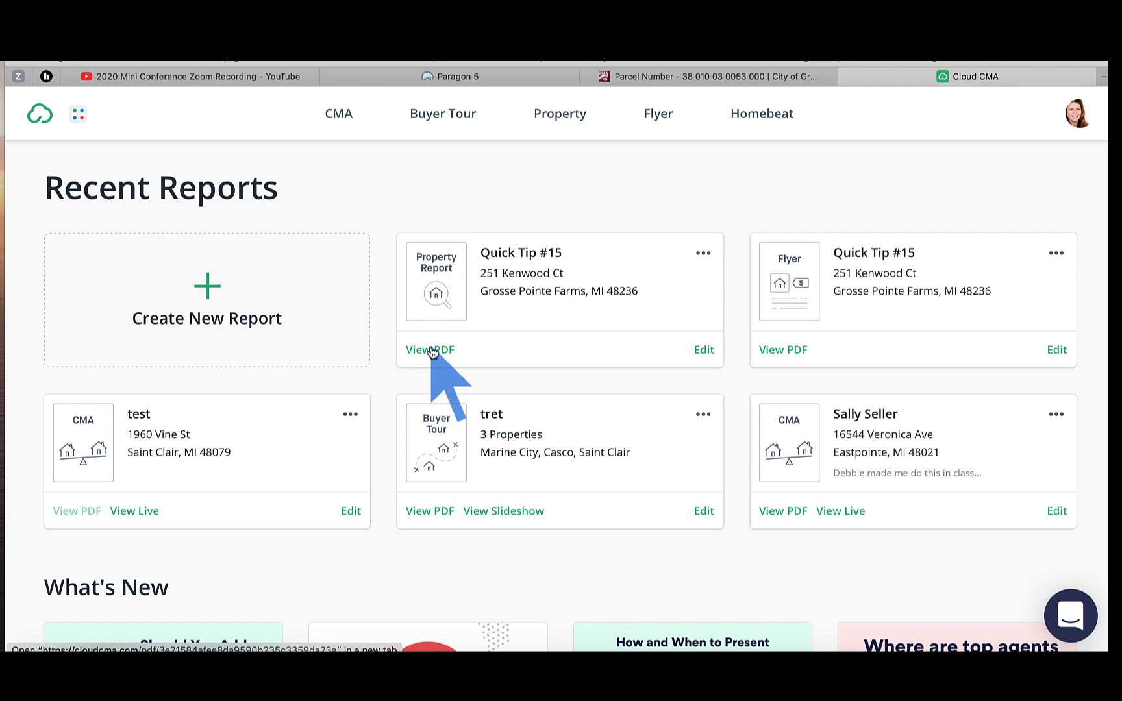
pyautogui.click(778, 352)
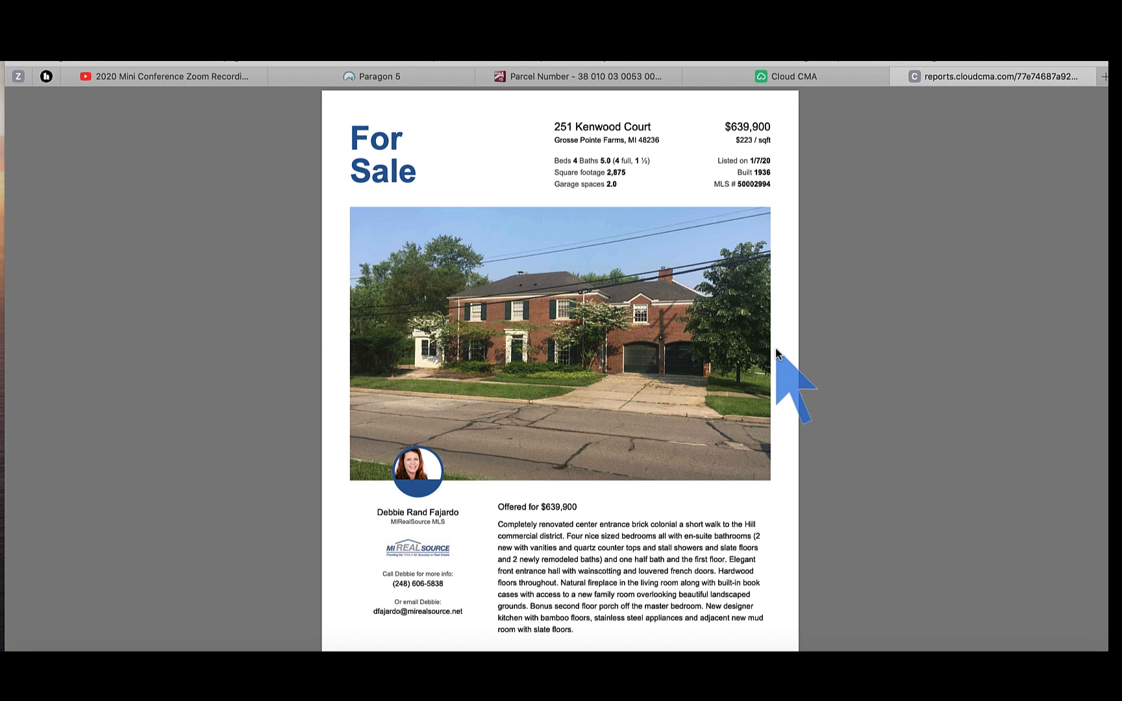
pyautogui.click(844, 76)
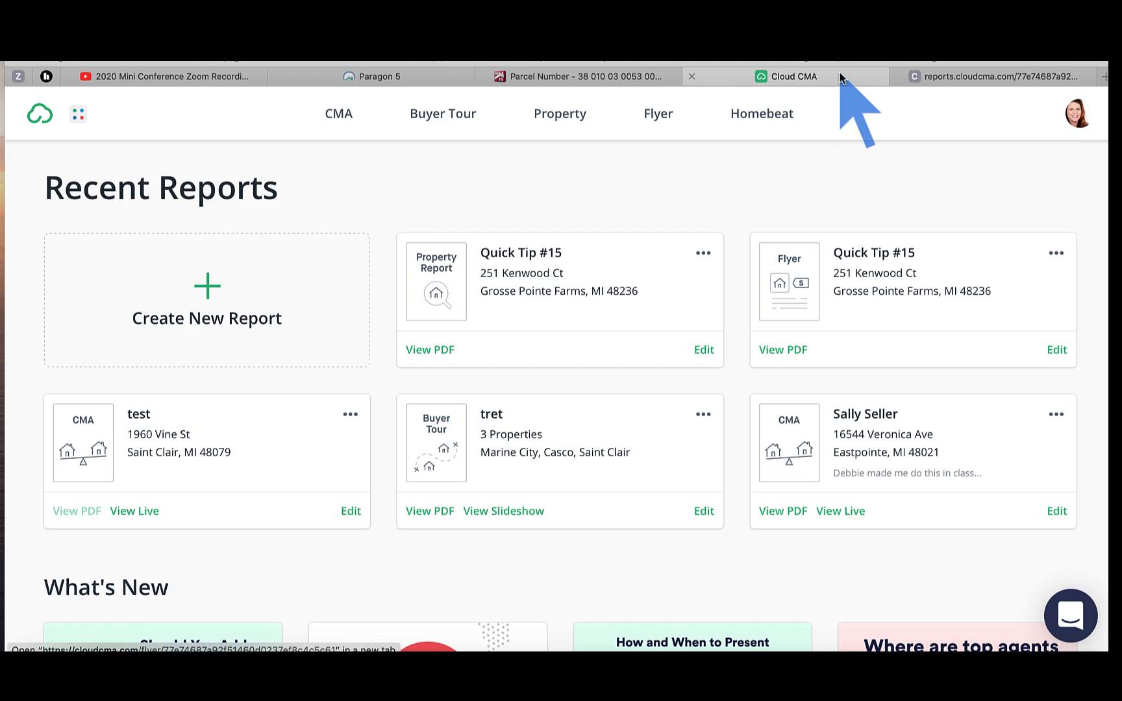
# Step: Open the Quick Tip #15 property report PDF and scroll through its Features section
pyautogui.click(429, 351)
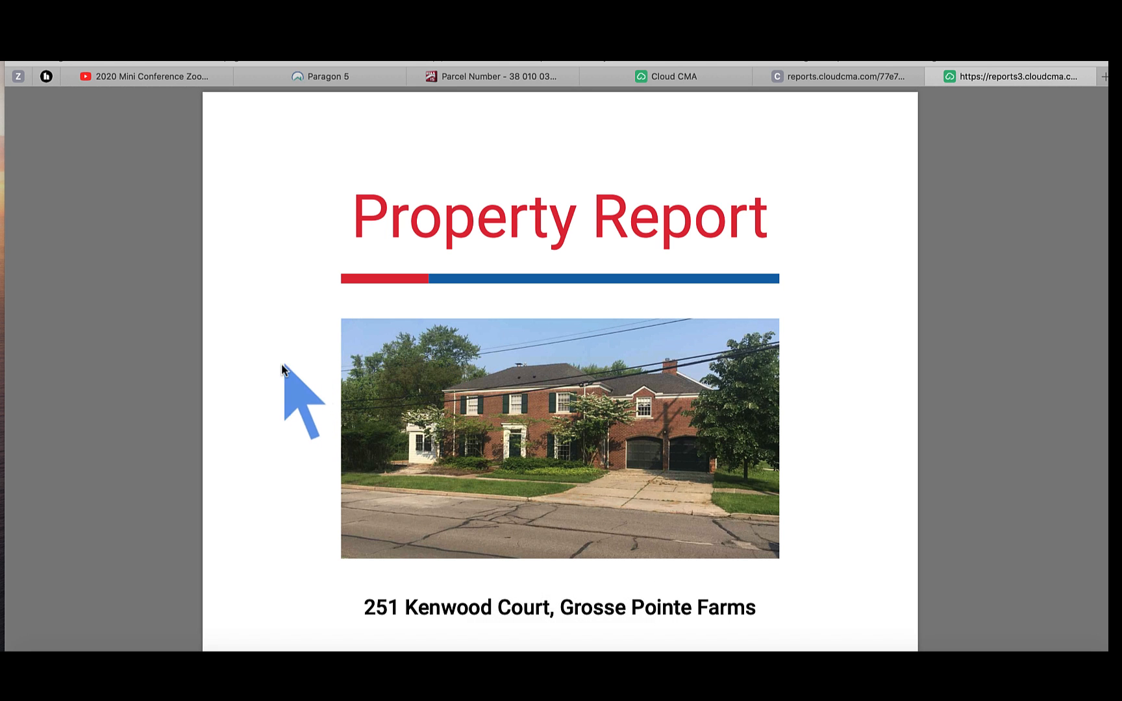
pyautogui.scroll(-5, 282, 368)
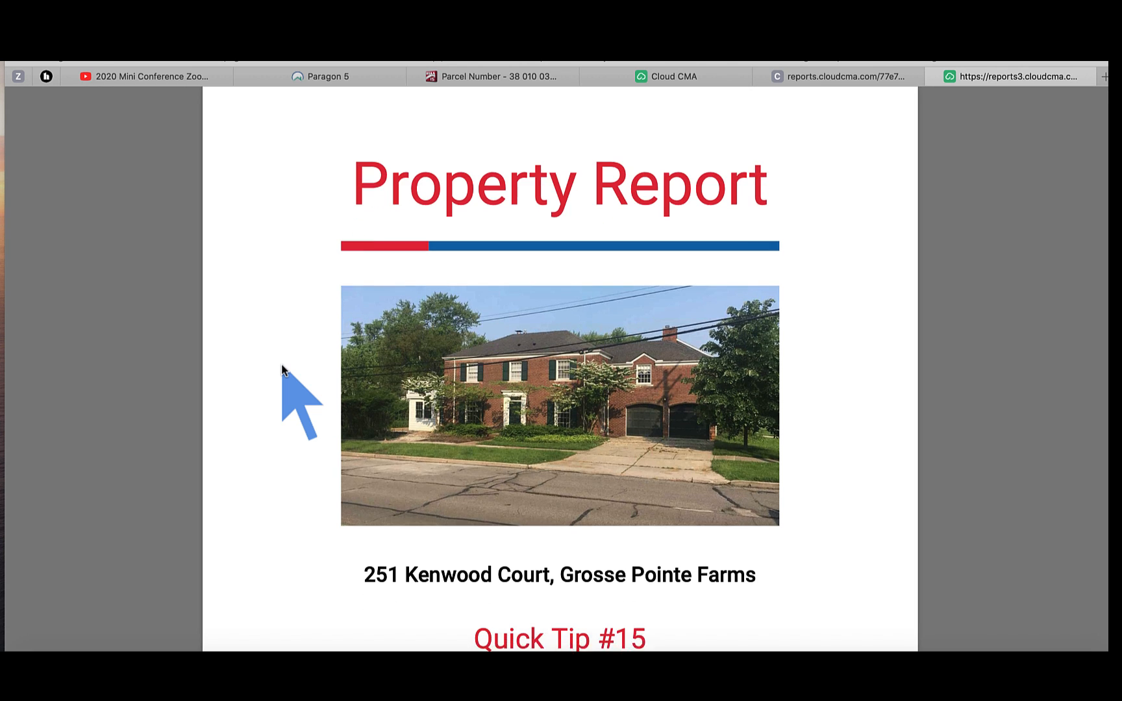
pyautogui.scroll(-4, 282, 369)
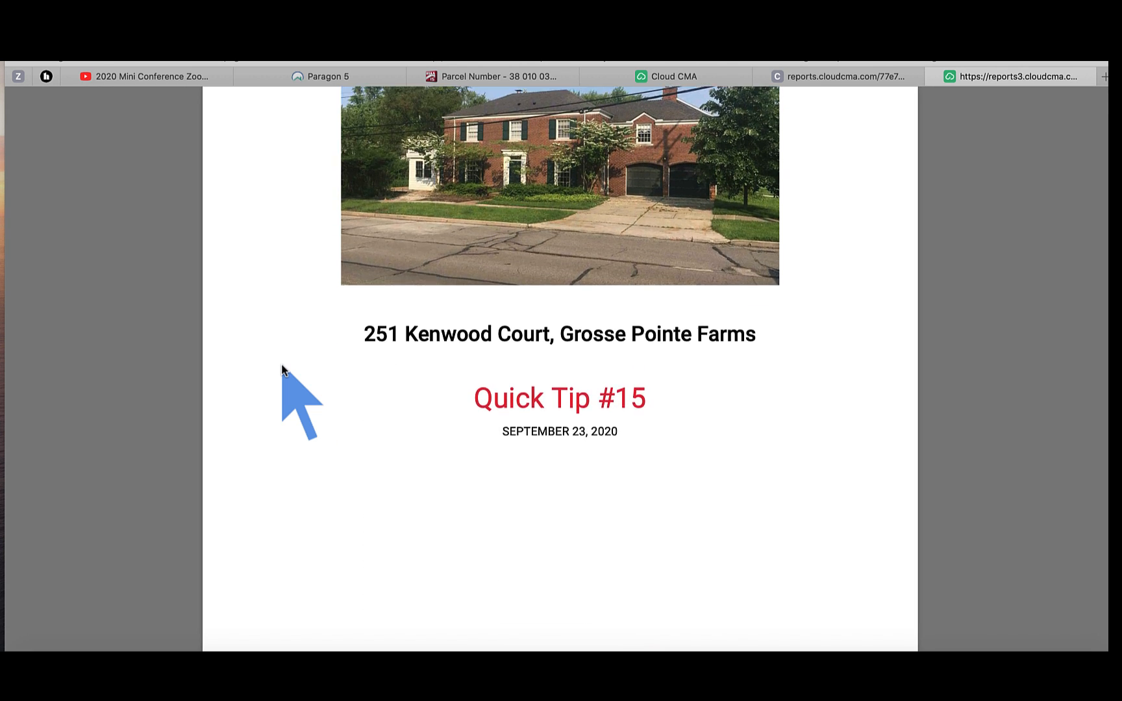
pyautogui.scroll(-1, 282, 369)
pyautogui.scroll(-7, 282, 369)
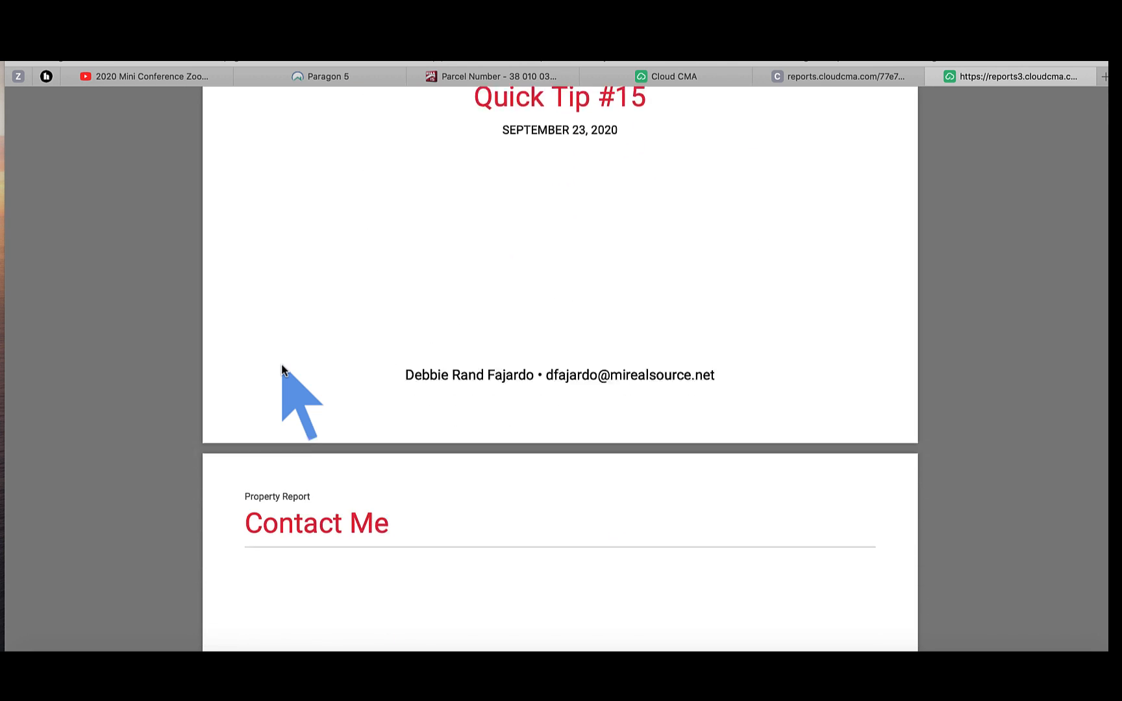
pyautogui.scroll(-3, 281, 369)
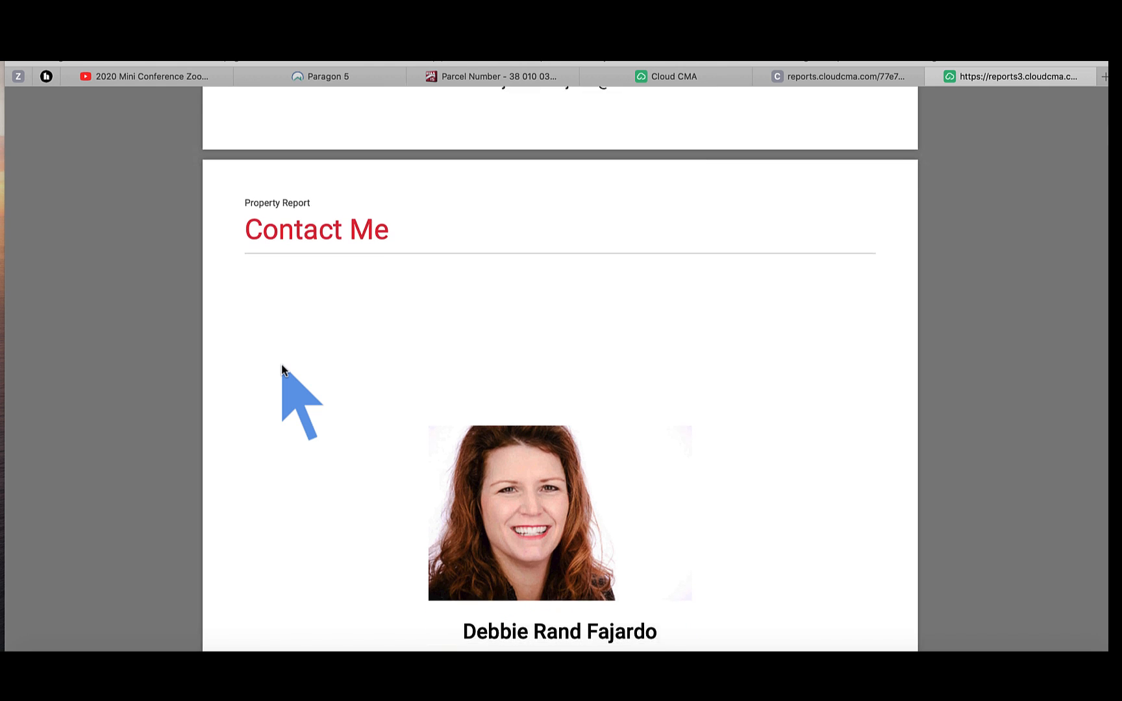
# Step: Continue down through the Details and Remarks sections to the page 3 footer
pyautogui.scroll(-1, 282, 369)
pyautogui.scroll(-2, 282, 369)
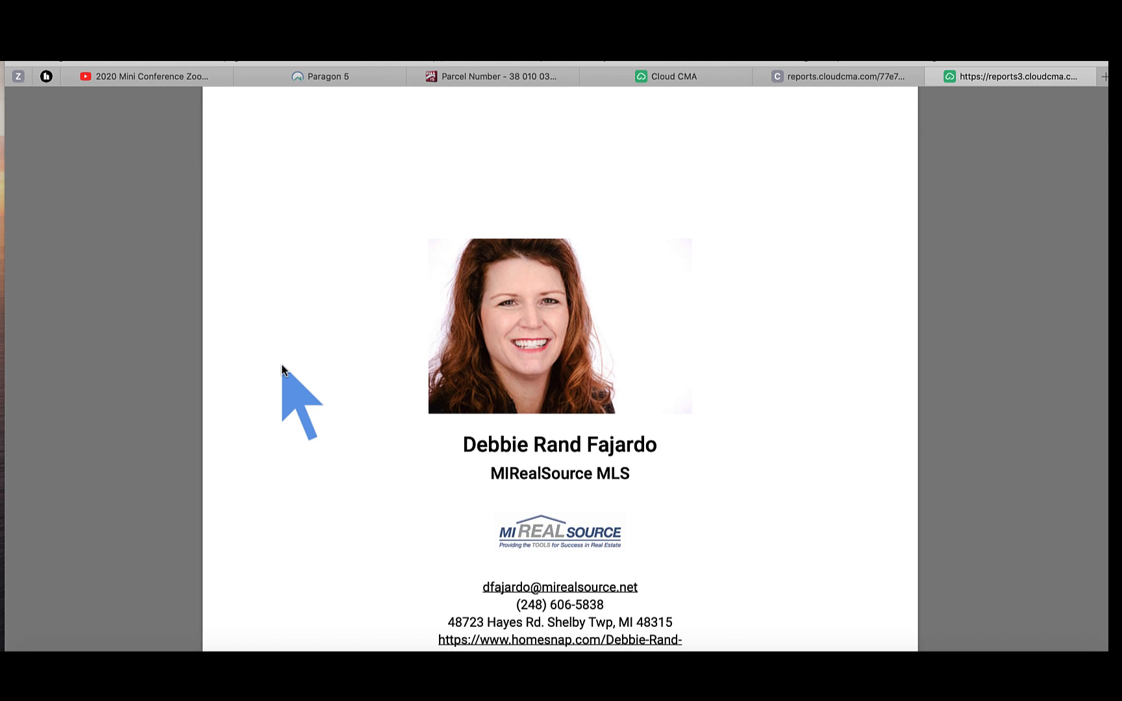
pyautogui.scroll(-10, 282, 369)
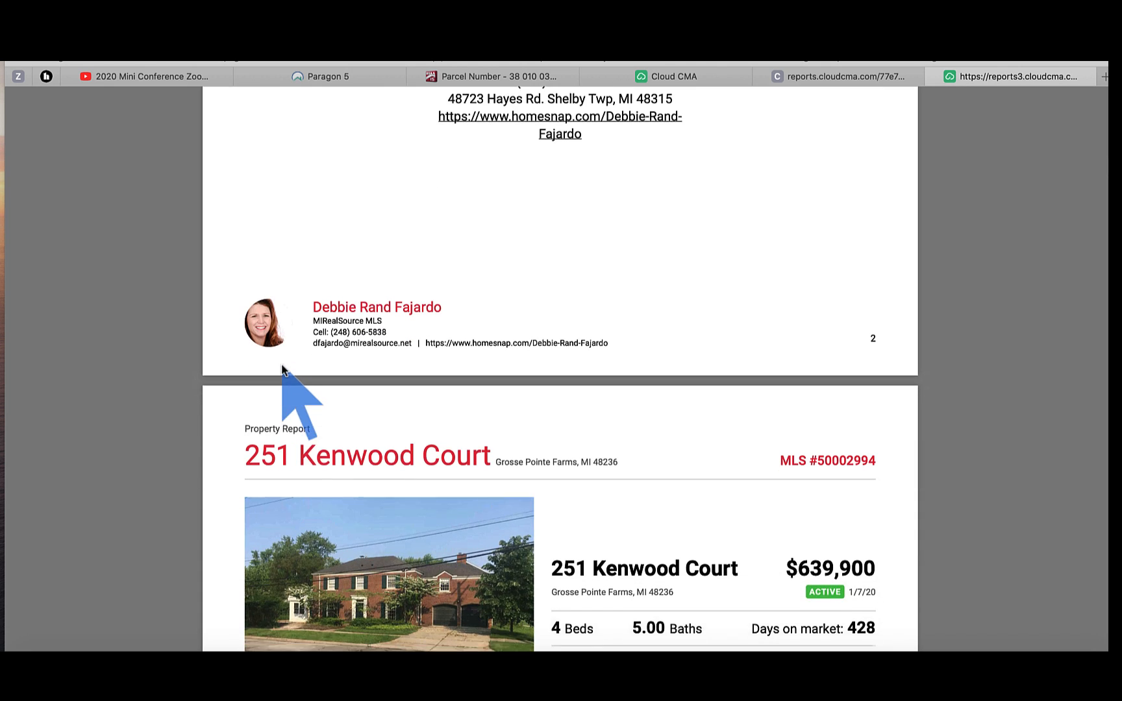
pyautogui.scroll(-1, 282, 369)
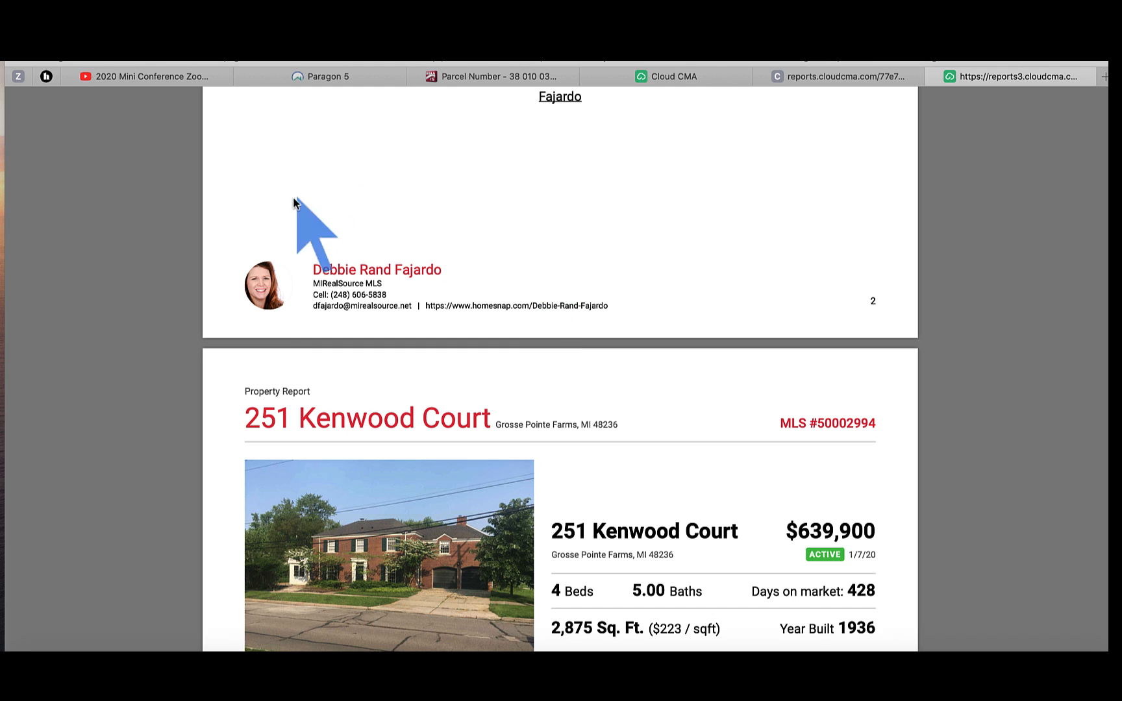
pyautogui.scroll(-6, 440, 330)
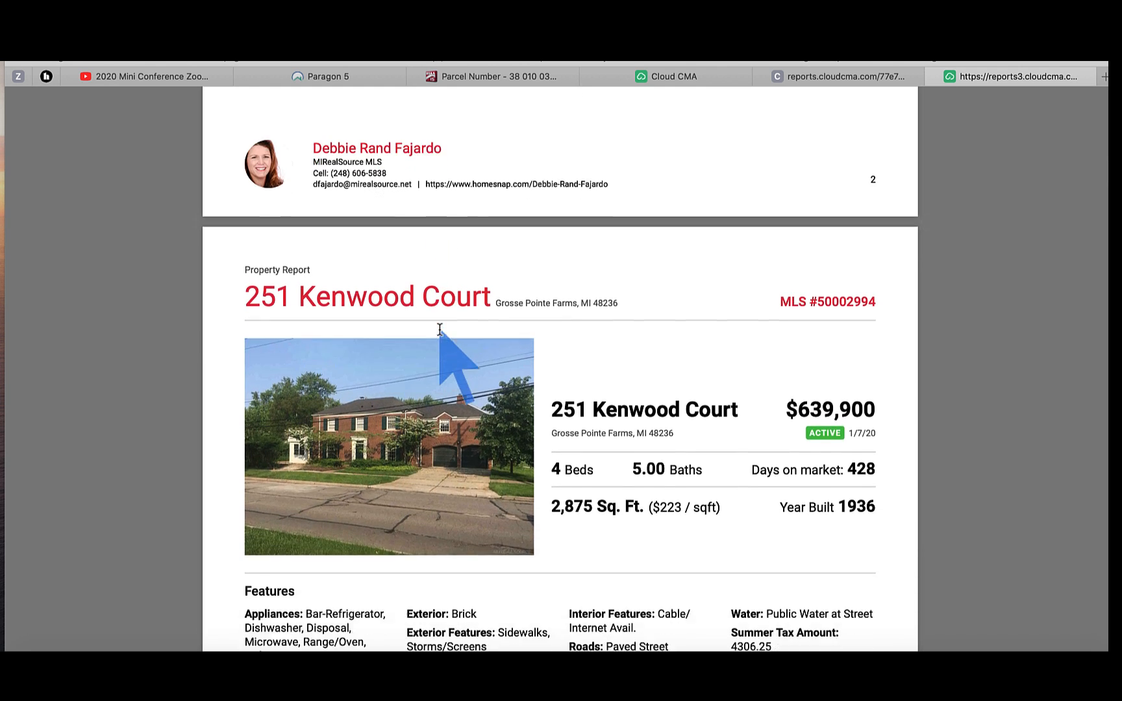
pyautogui.scroll(-7, 439, 330)
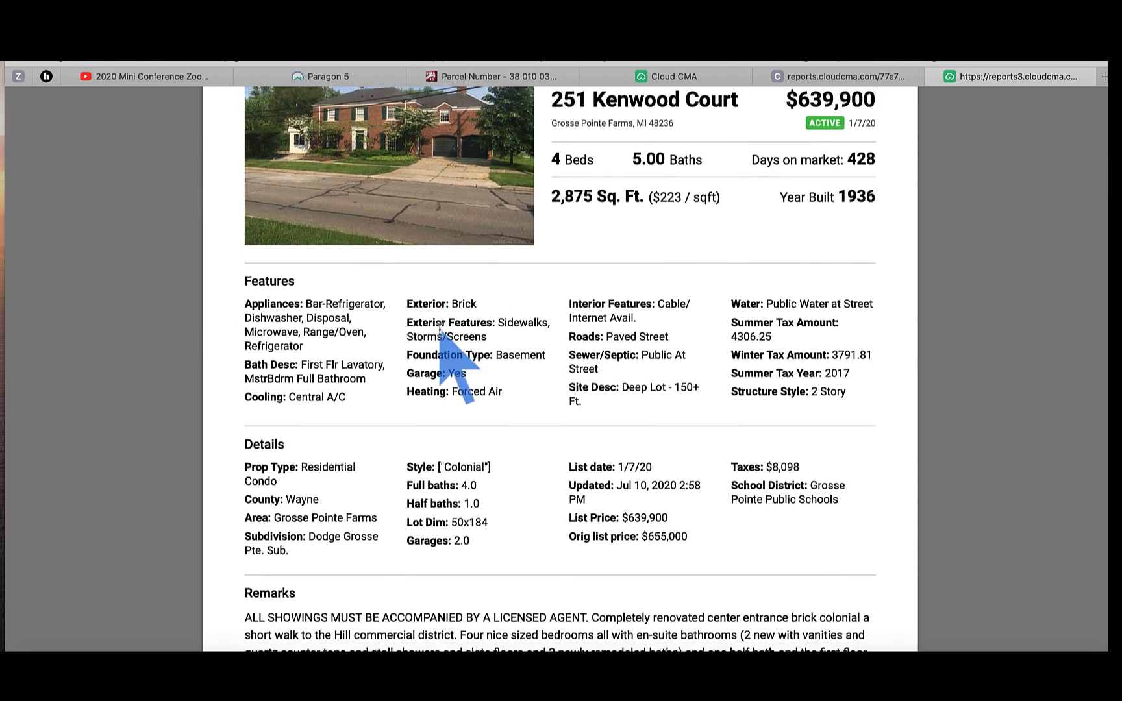
pyautogui.scroll(-1, 440, 330)
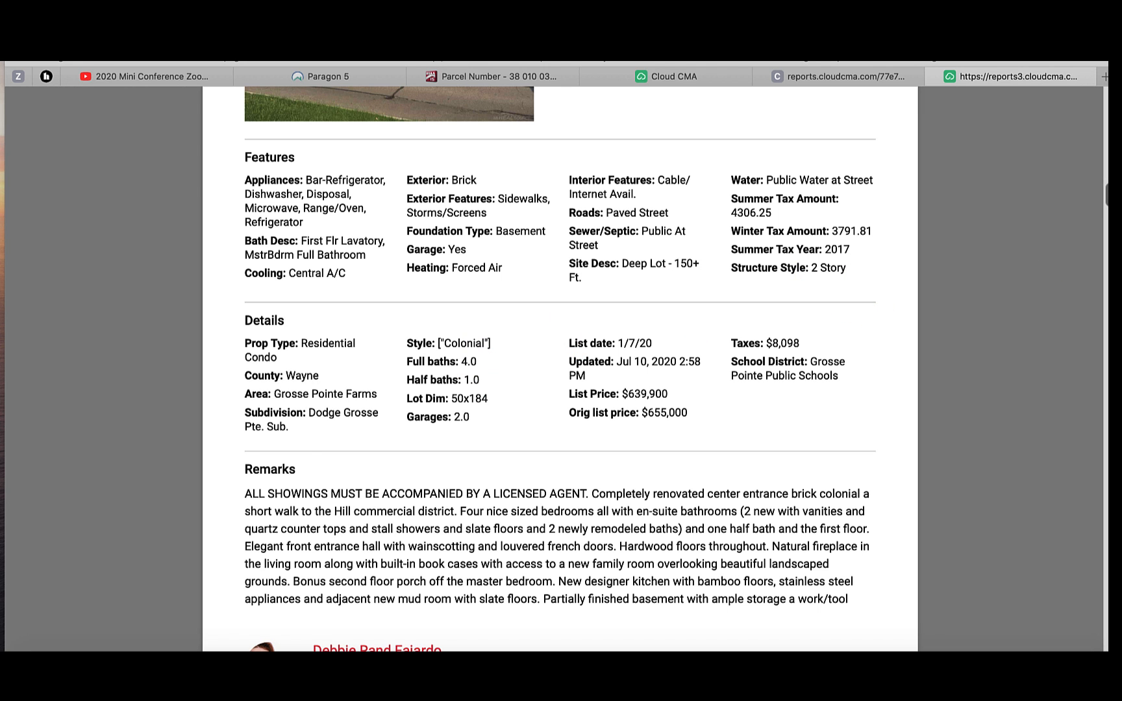
pyautogui.scroll(-10, 560, 369)
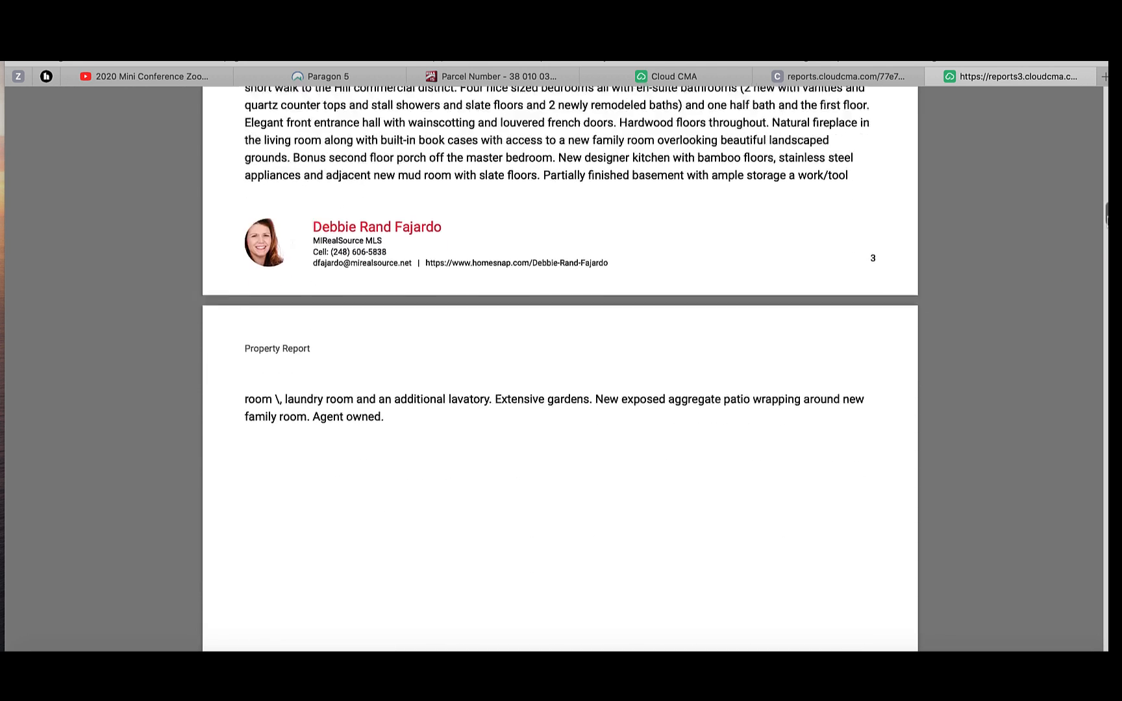
# Step: Move past the interior, basement, floor plan and garden photos to the Area Schools page
pyautogui.moveTo(1106, 215); pyautogui.dragTo(1107, 283)
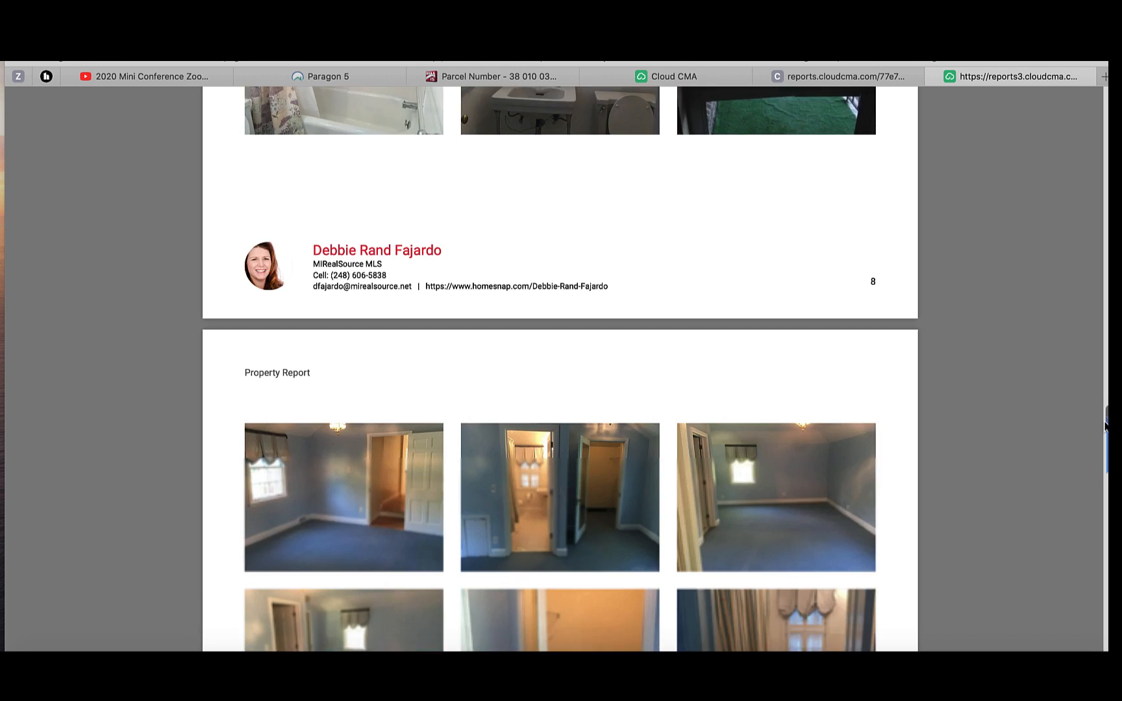
pyautogui.moveTo(1106, 425); pyautogui.dragTo(1104, 440)
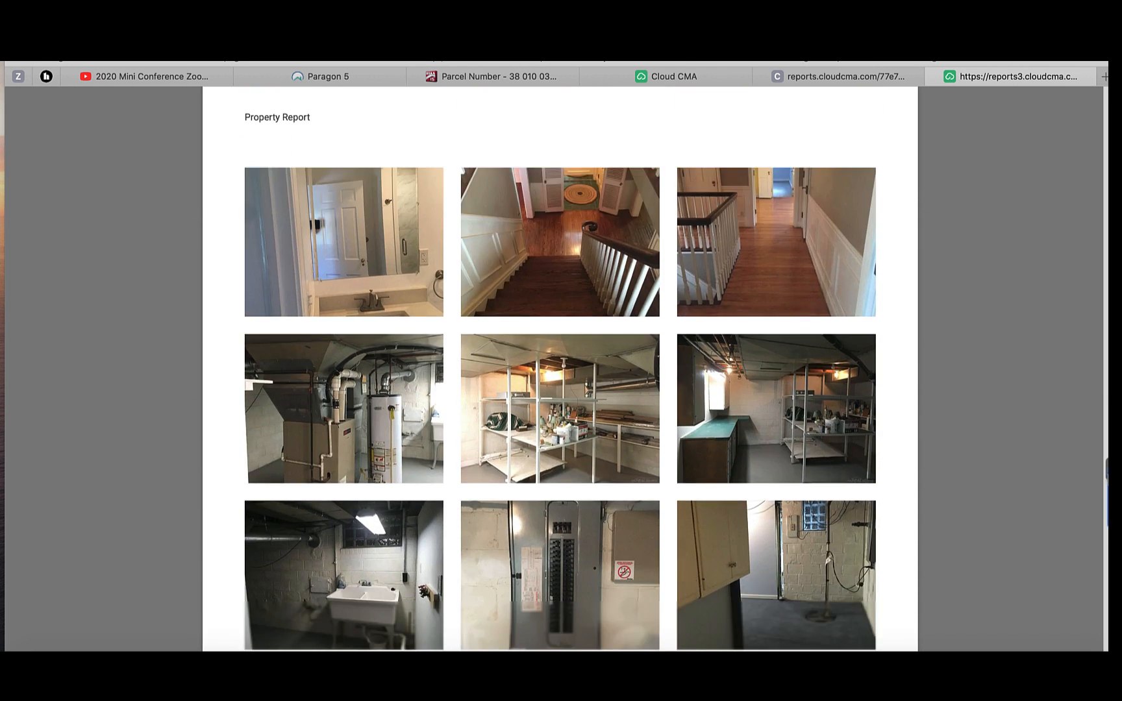
pyautogui.scroll(-3, 560, 363)
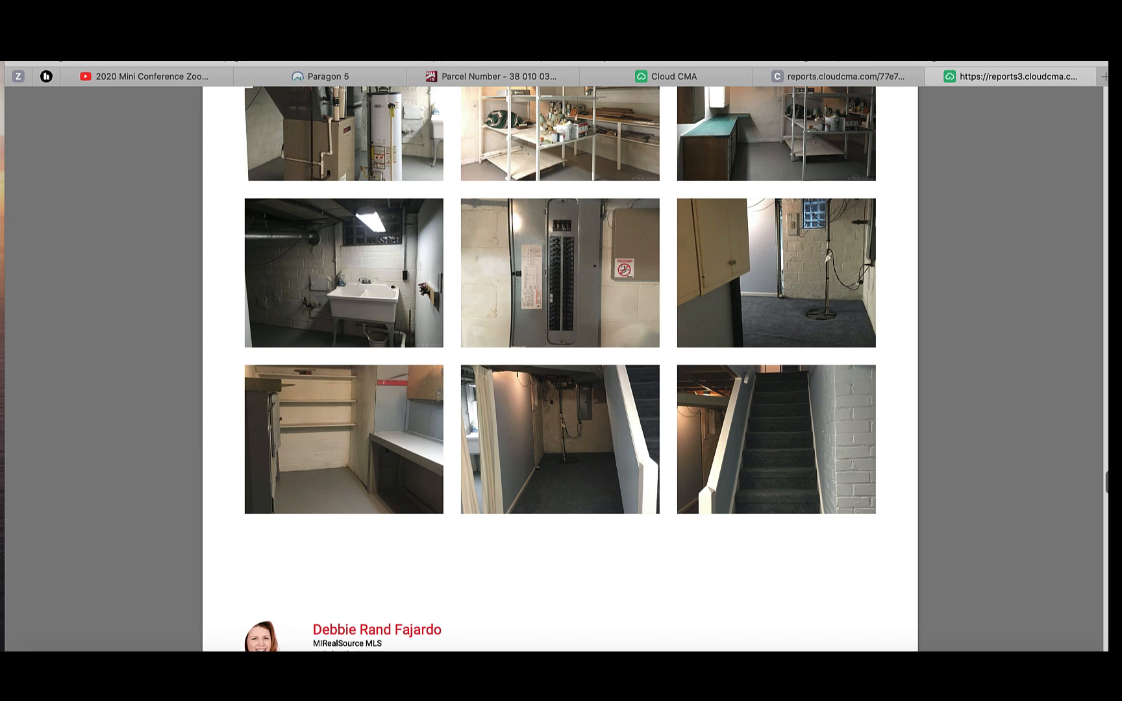
pyautogui.scroll(-8, 560, 364)
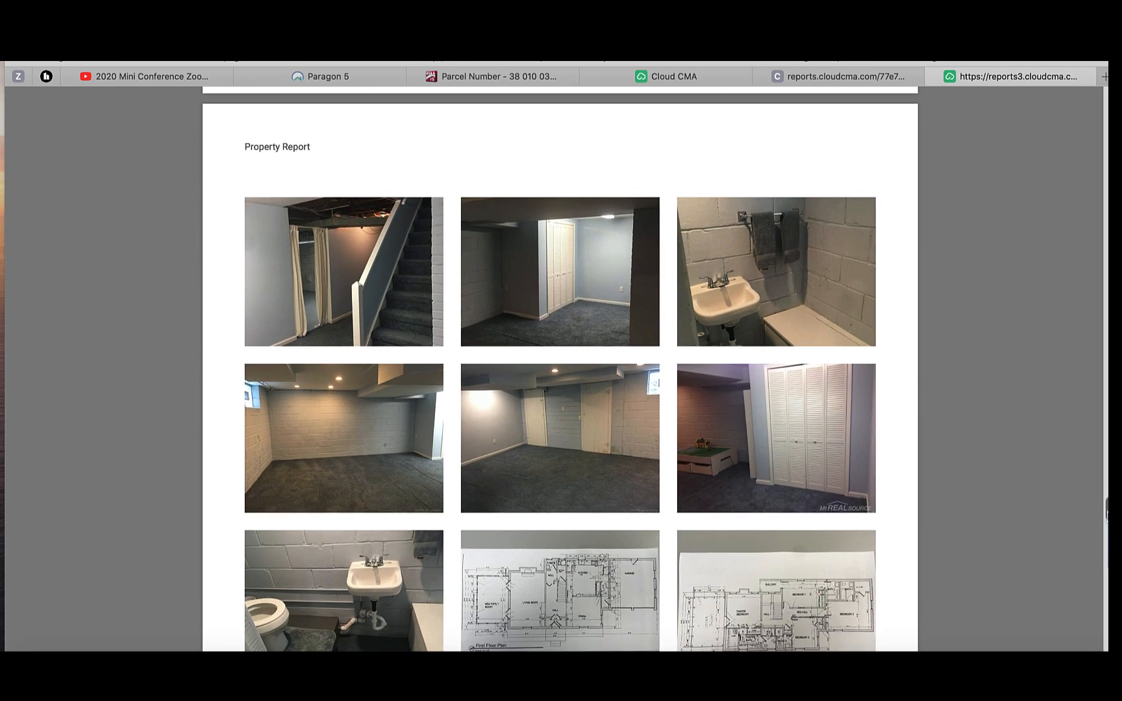
pyautogui.scroll(-4, 560, 371)
pyautogui.scroll(-2, 559, 370)
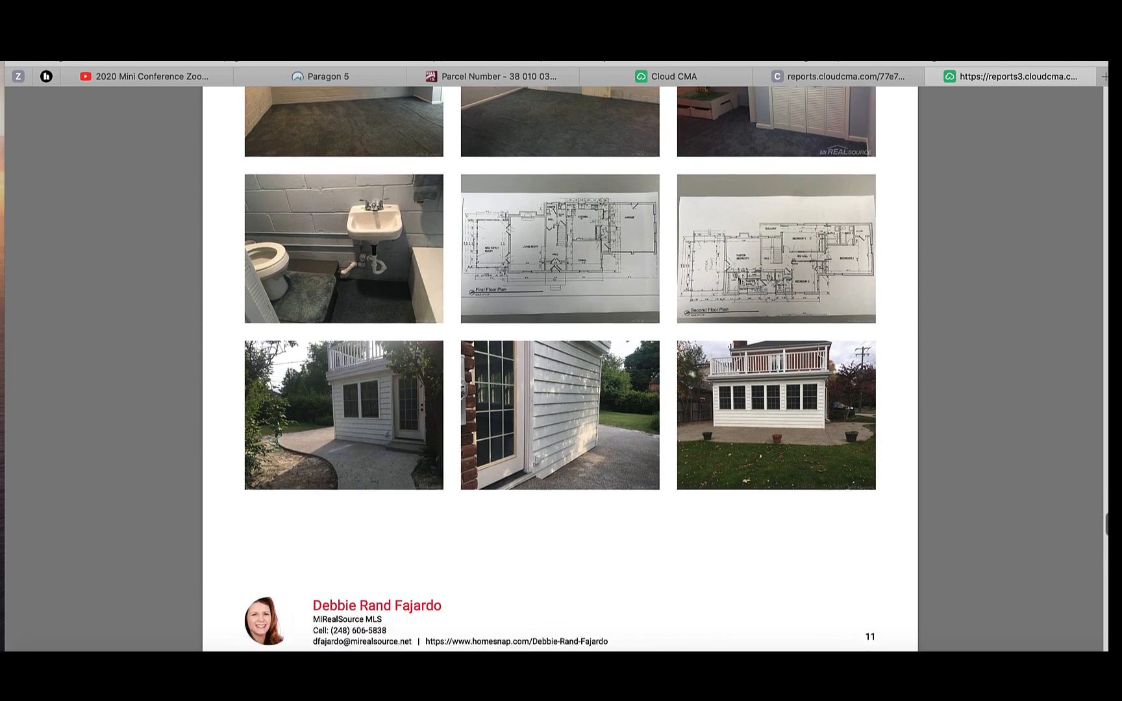
pyautogui.scroll(-5, 560, 364)
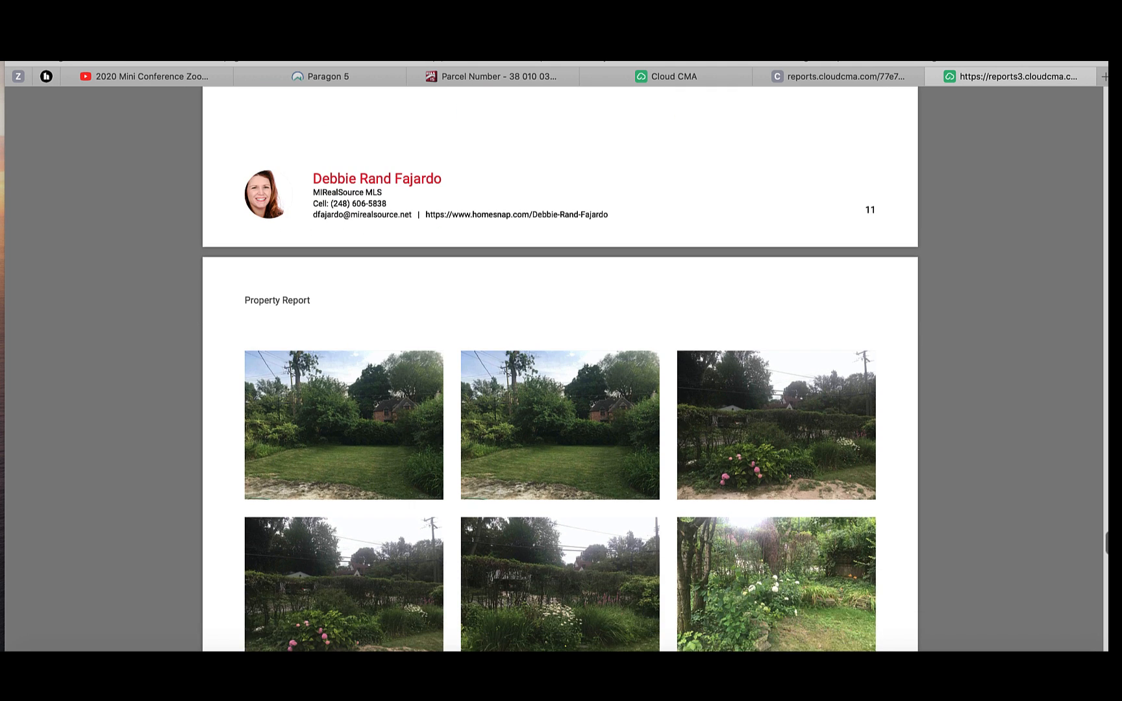
pyautogui.scroll(-8, 560, 364)
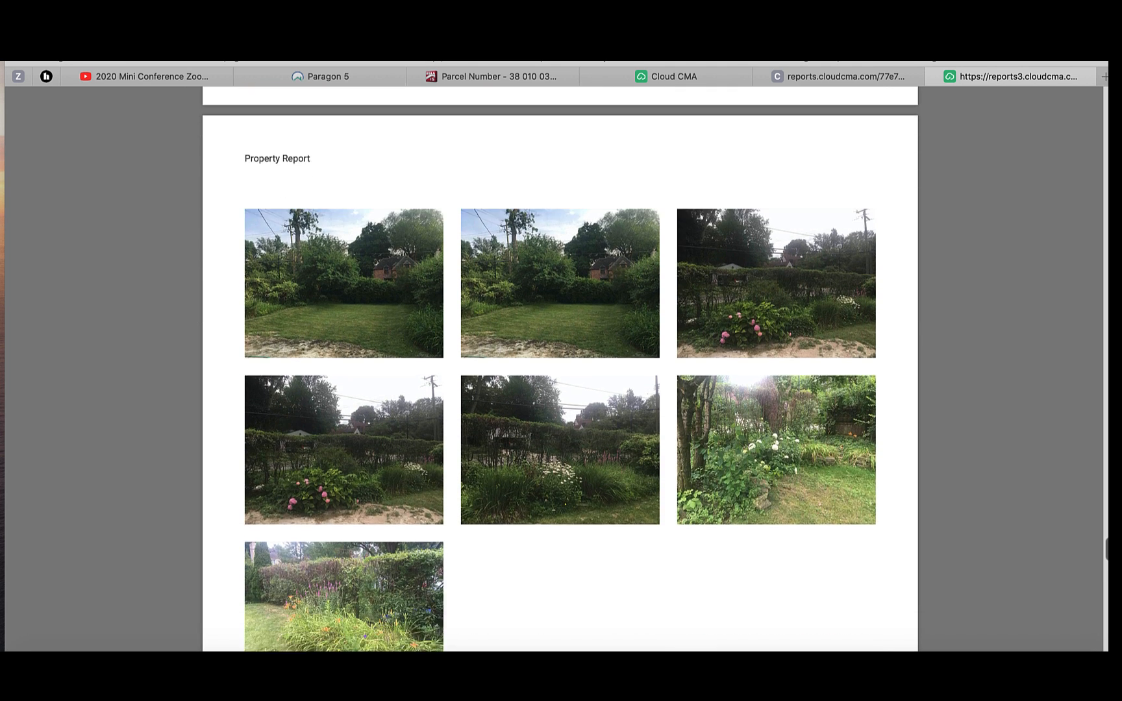
pyautogui.scroll(-7, 1107, 576)
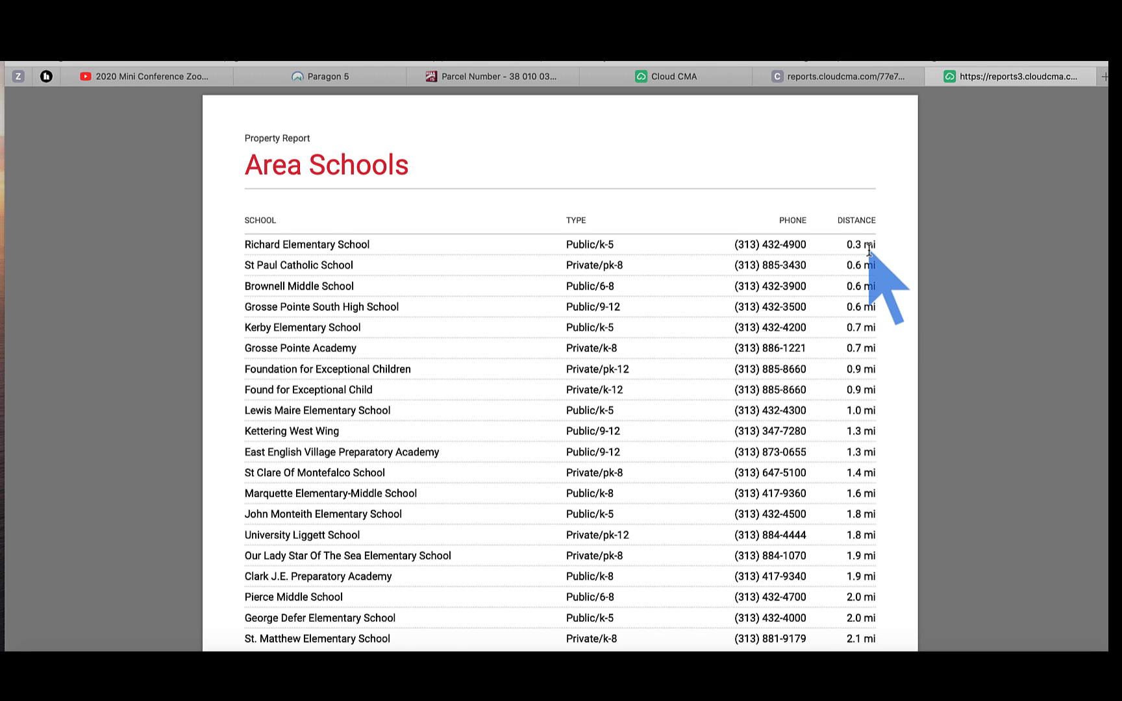
# Step: Scroll through Area Schools to the page 14 Area Restaurants table, showing The Jagged Fork at 0.81 mi
pyautogui.scroll(-3, 869, 251)
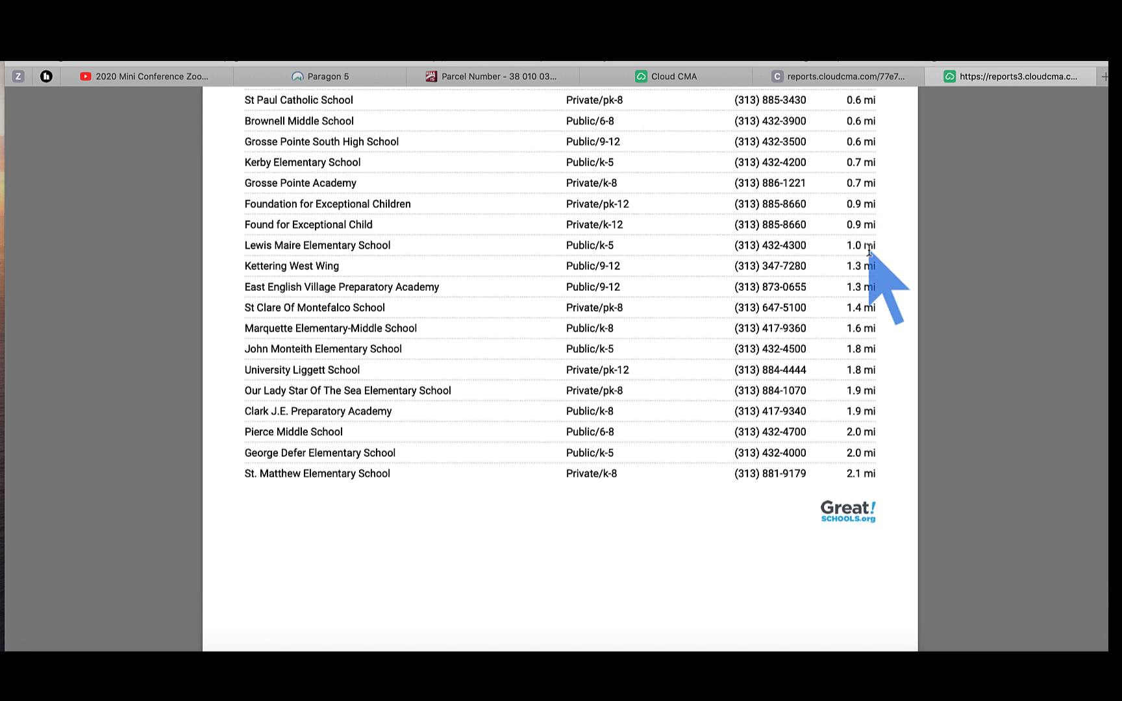
pyautogui.scroll(-2, 869, 251)
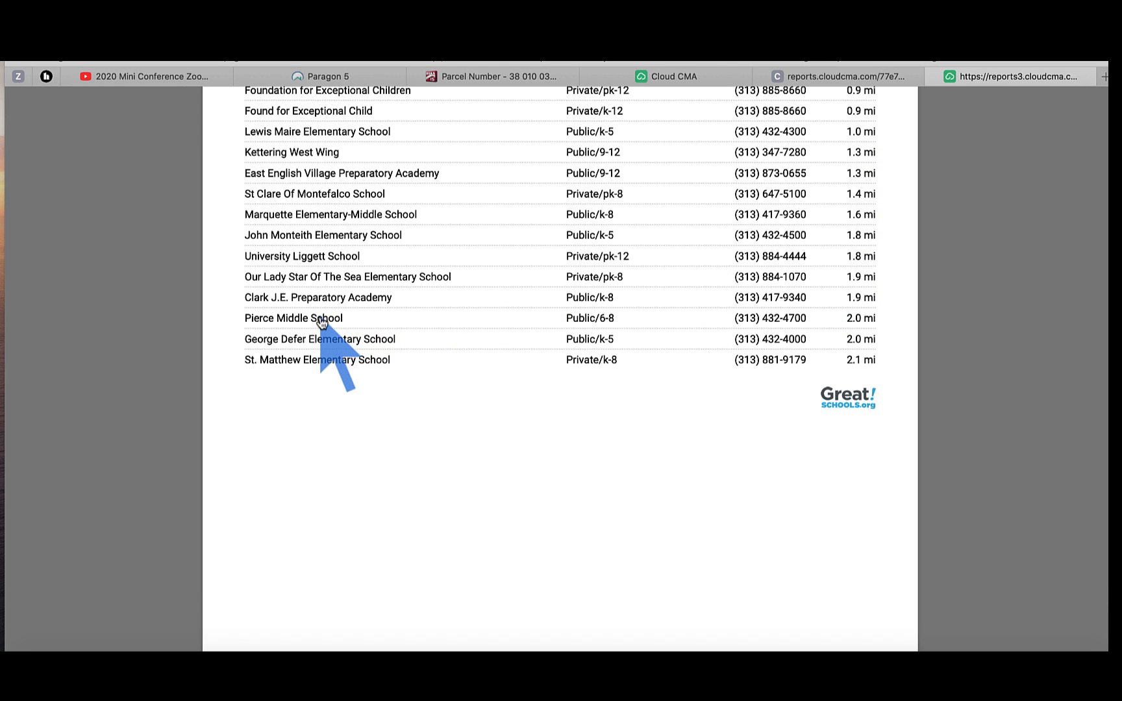
pyautogui.scroll(-12, 322, 322)
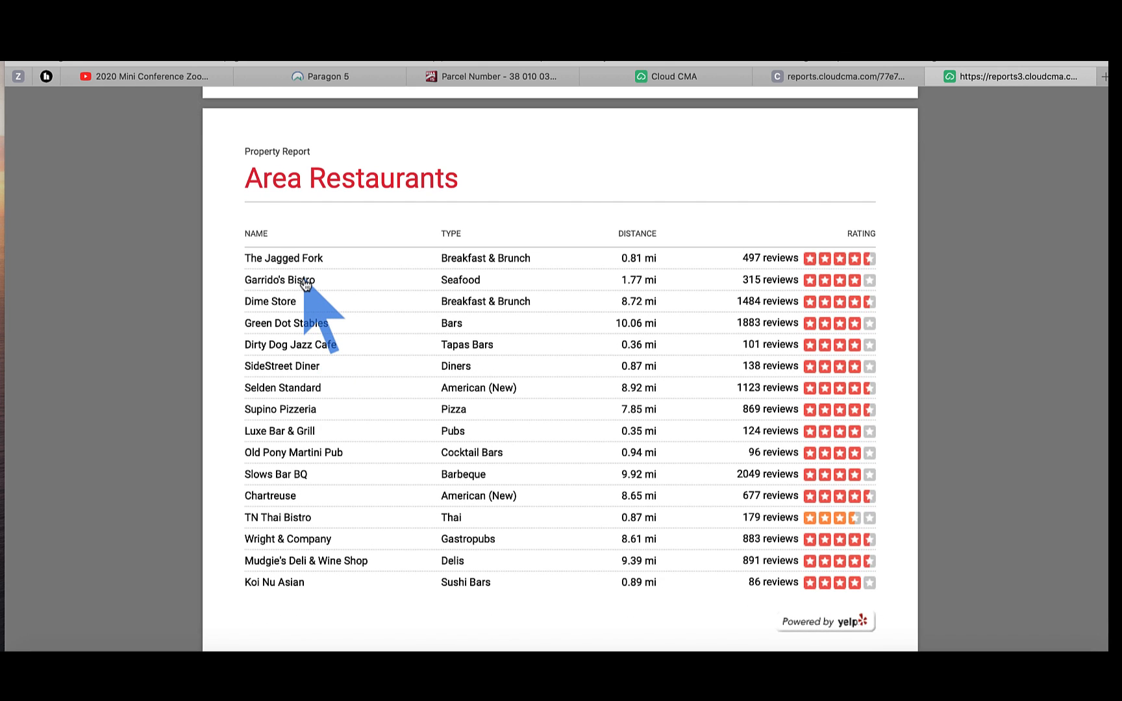
pyautogui.scroll(-4, 306, 284)
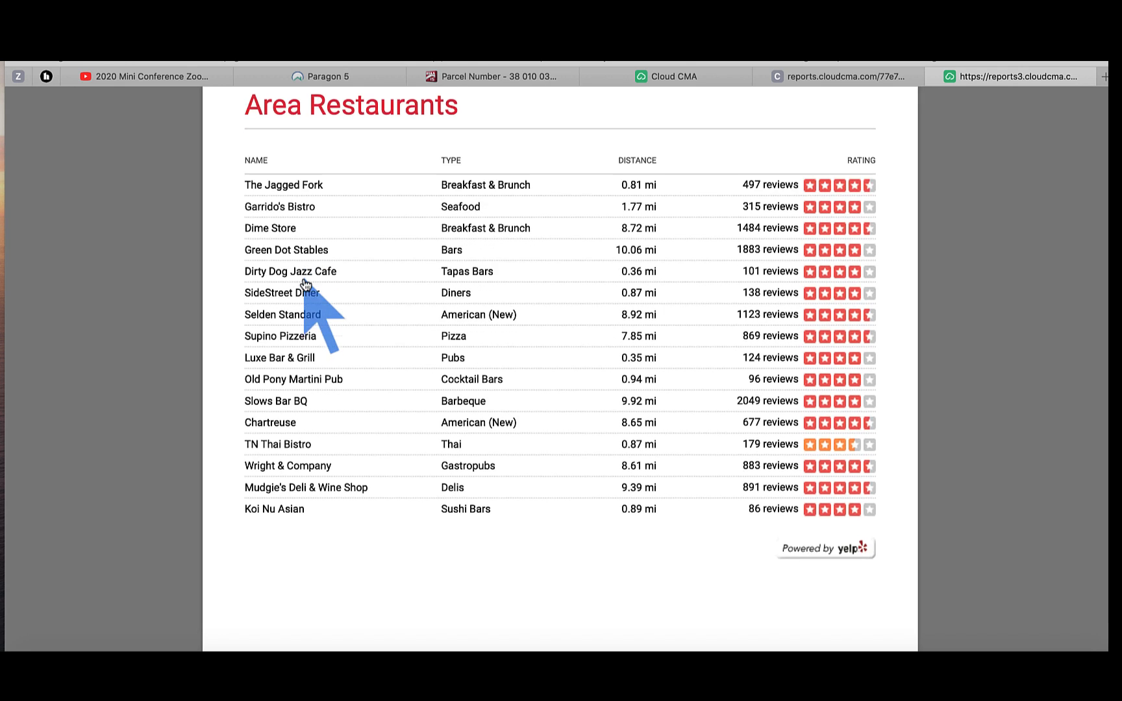
pyautogui.scroll(-3, 306, 284)
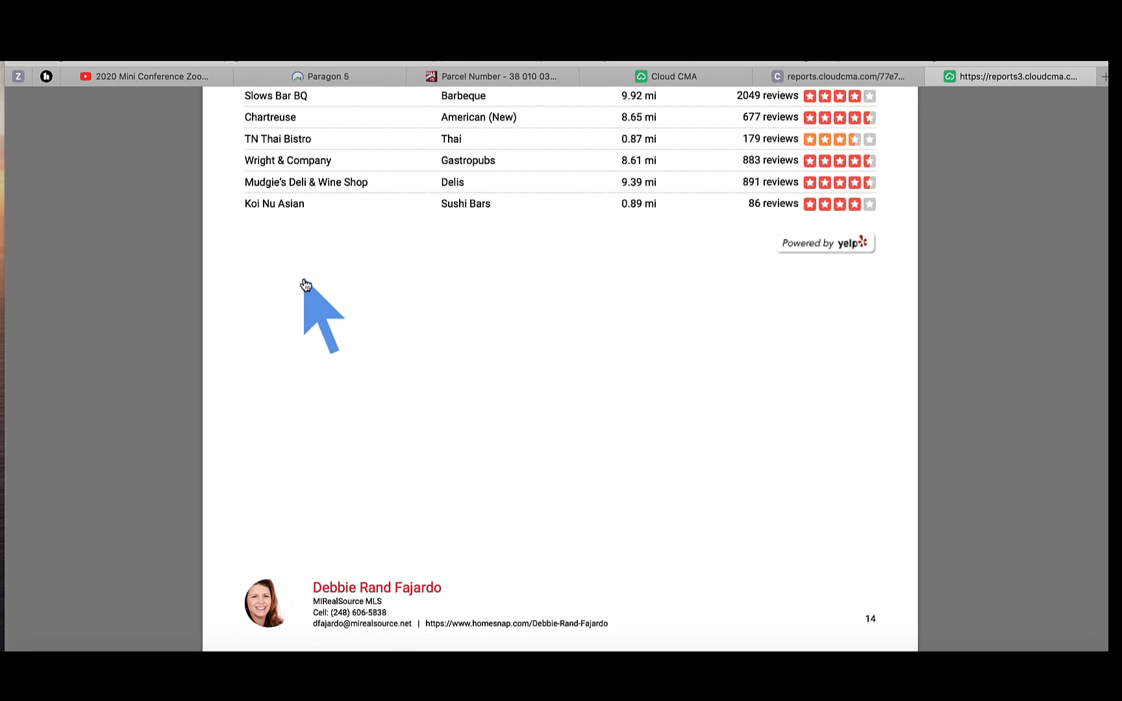
pyautogui.click(338, 76)
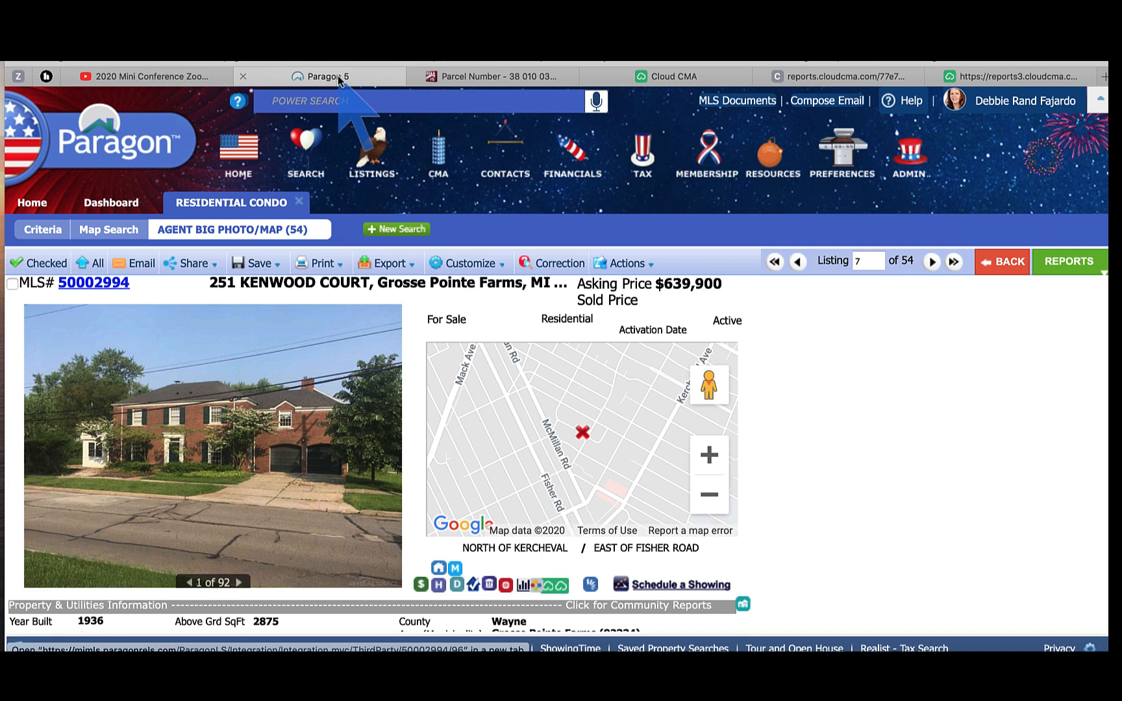
pyautogui.click(591, 586)
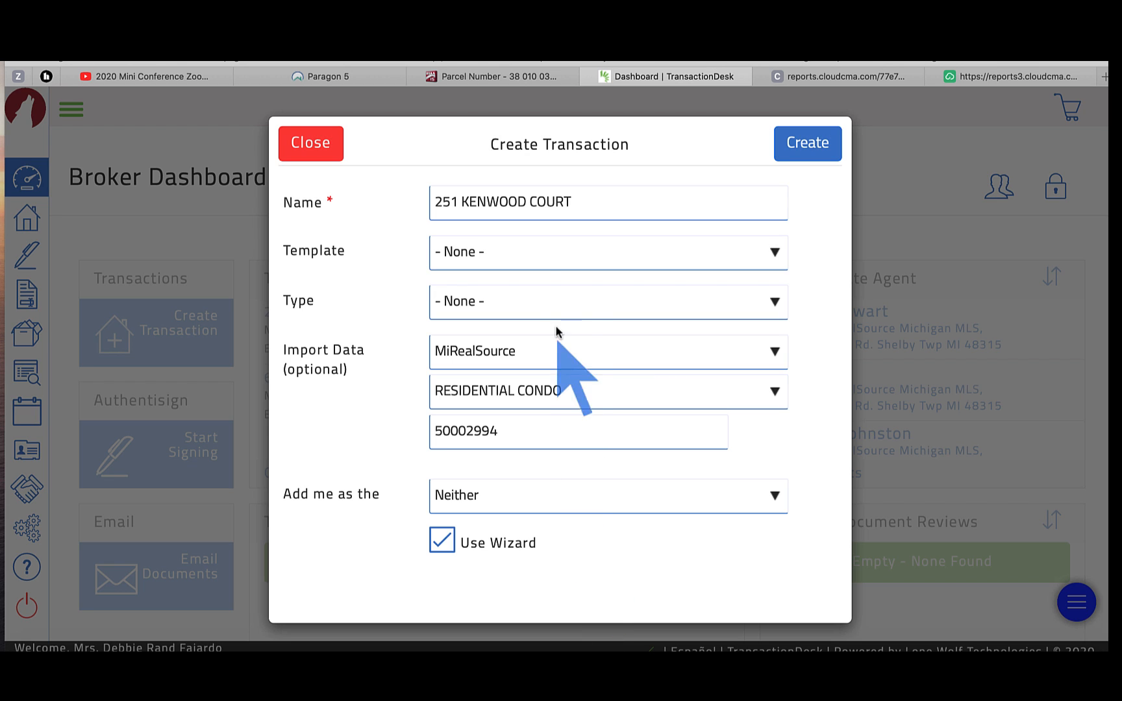
pyautogui.click(776, 253)
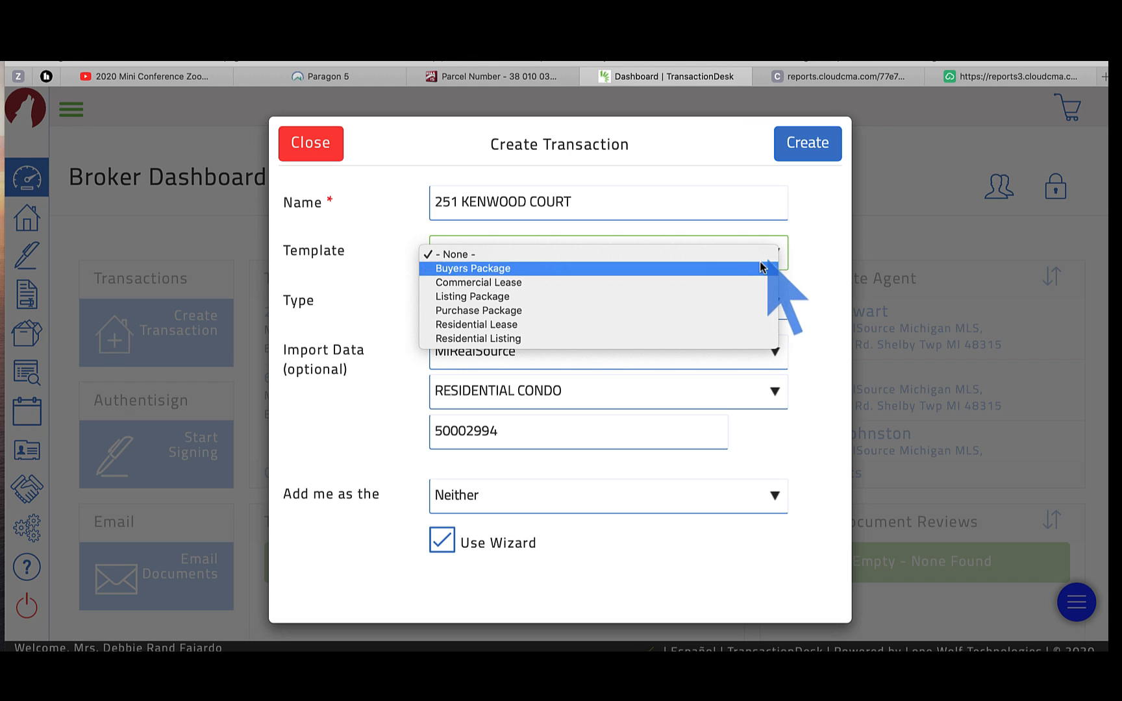
pyautogui.click(656, 314)
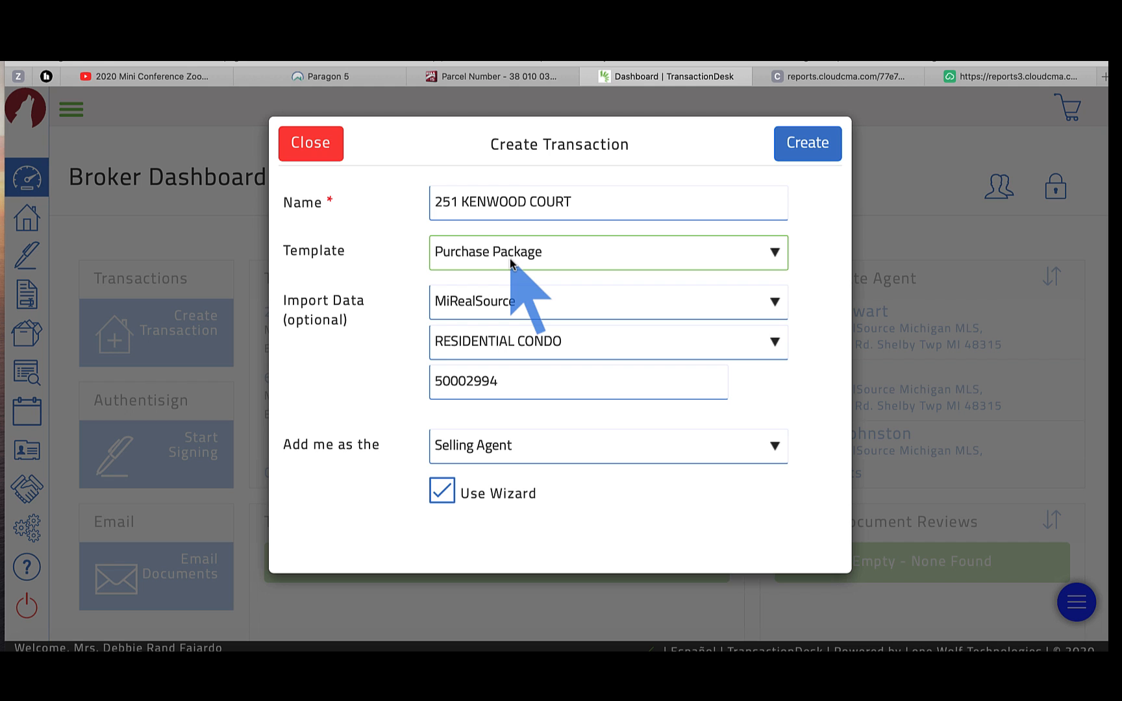
pyautogui.click(441, 492)
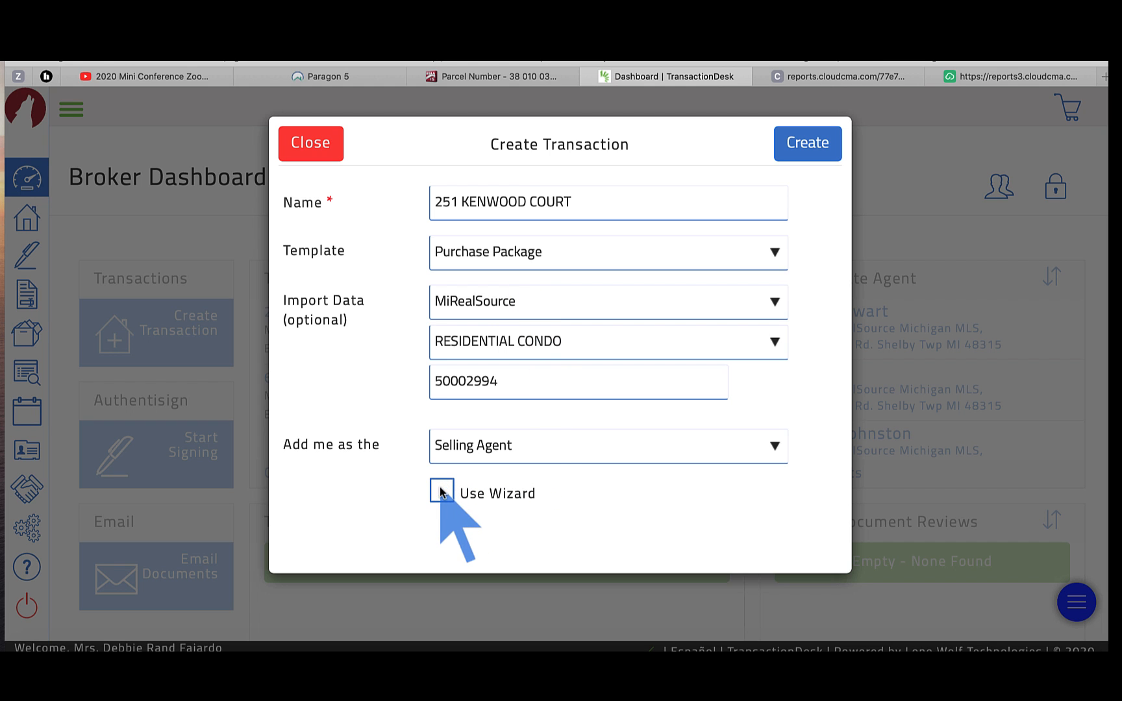
pyautogui.click(806, 160)
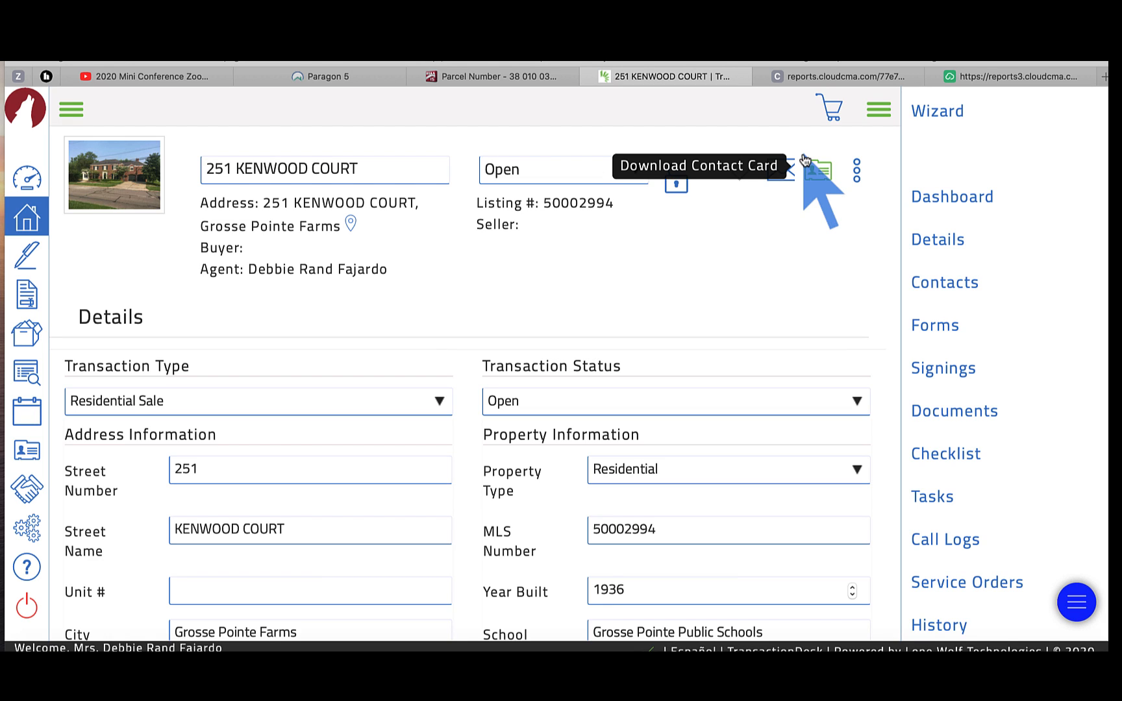
# Step: Open the Grosse Pointe Board of Realtors Contract For The Sale Of Real Estate from the transaction's forms
pyautogui.click(940, 331)
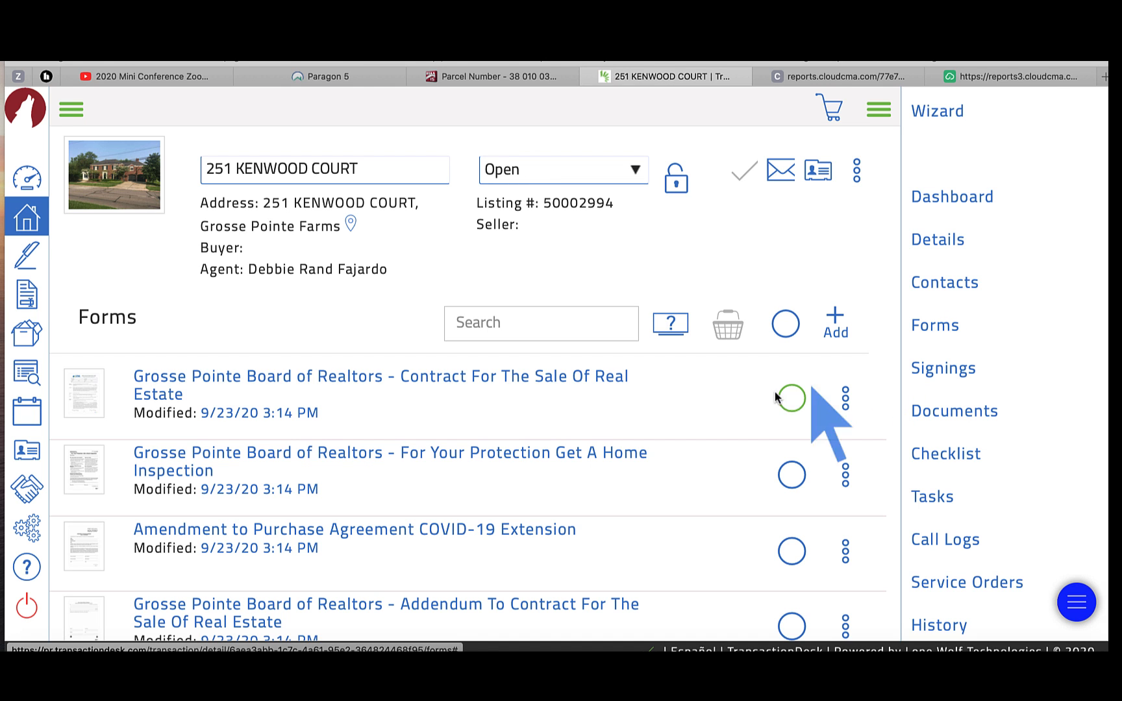
pyautogui.click(445, 380)
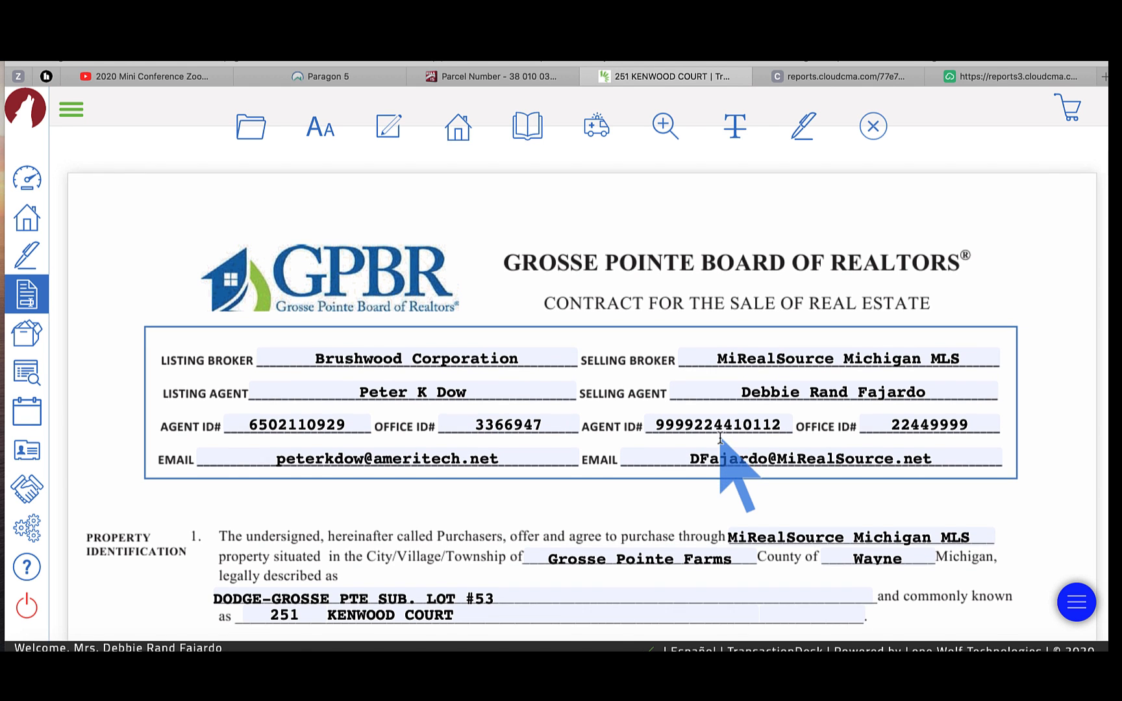
# Step: Review the contract down to Inclusions and Exclusions, then return to the Paragon 5 listing tab
pyautogui.scroll(-1, 720, 436)
pyautogui.scroll(-4, 721, 438)
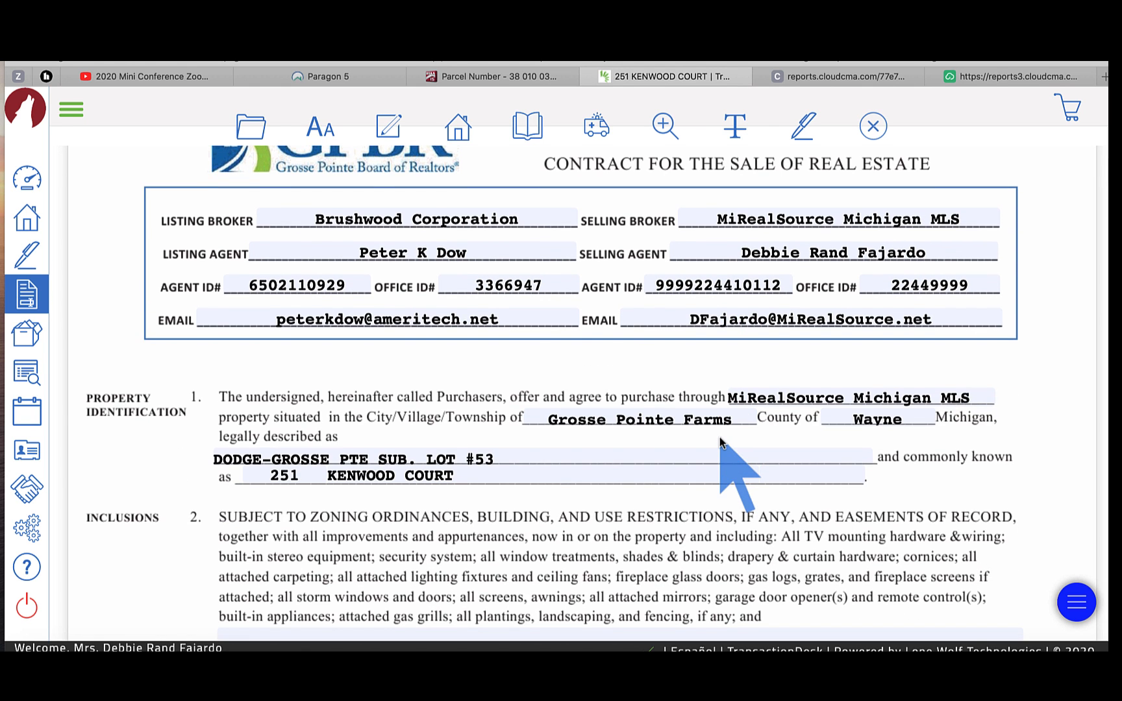
pyautogui.scroll(-3, 720, 438)
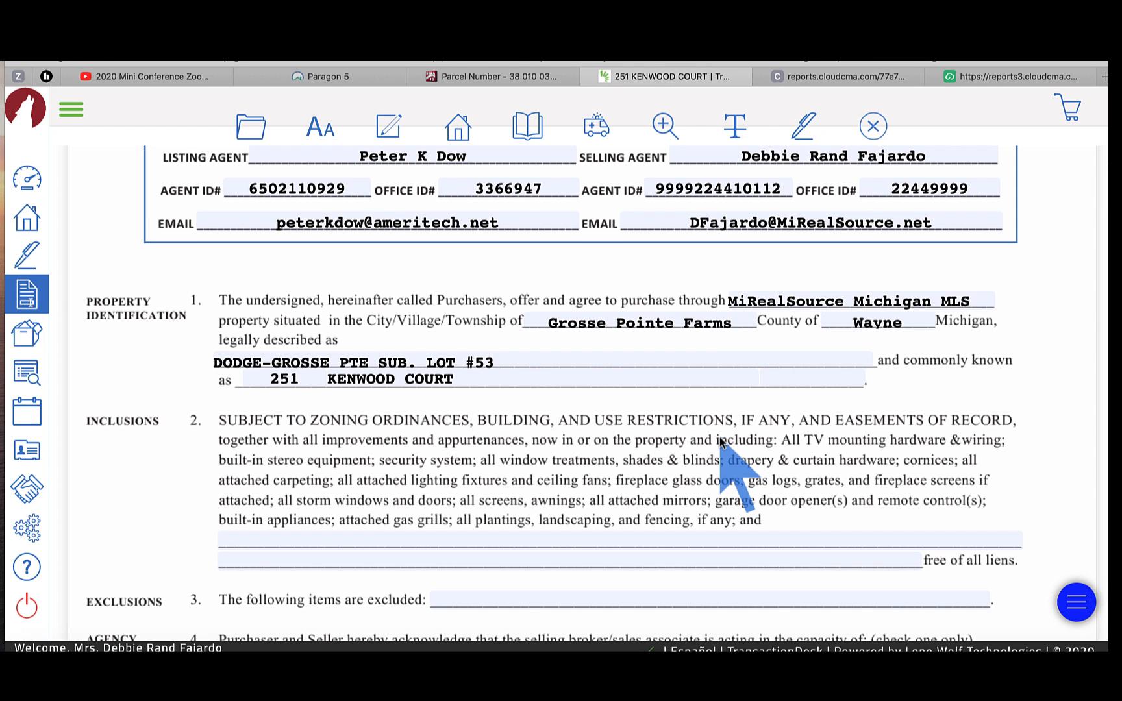
pyautogui.click(319, 76)
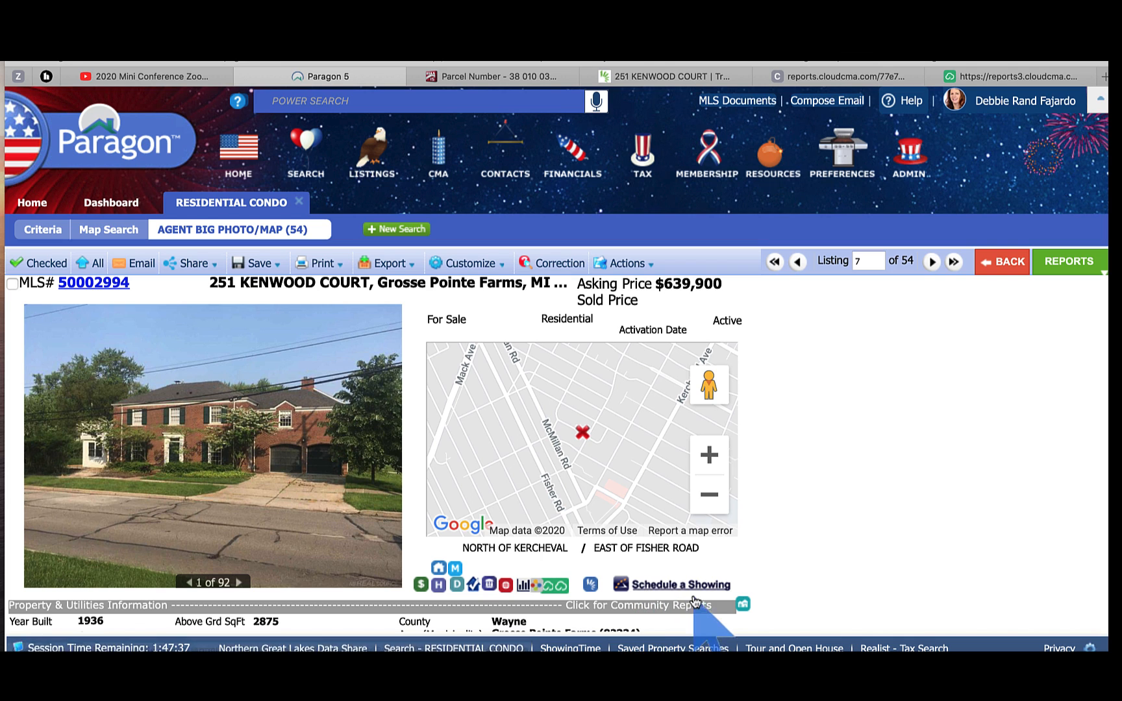